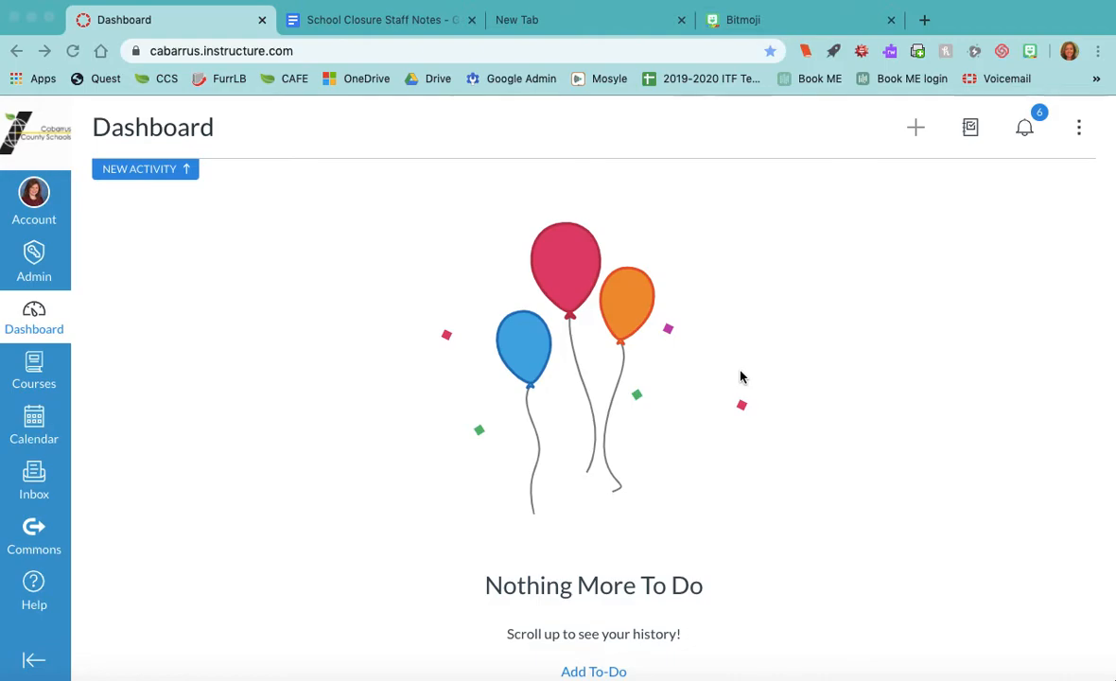
# - Open the full All Courses list from the Courses menu
pyautogui.click(36, 373)
pyautogui.click(137, 275)
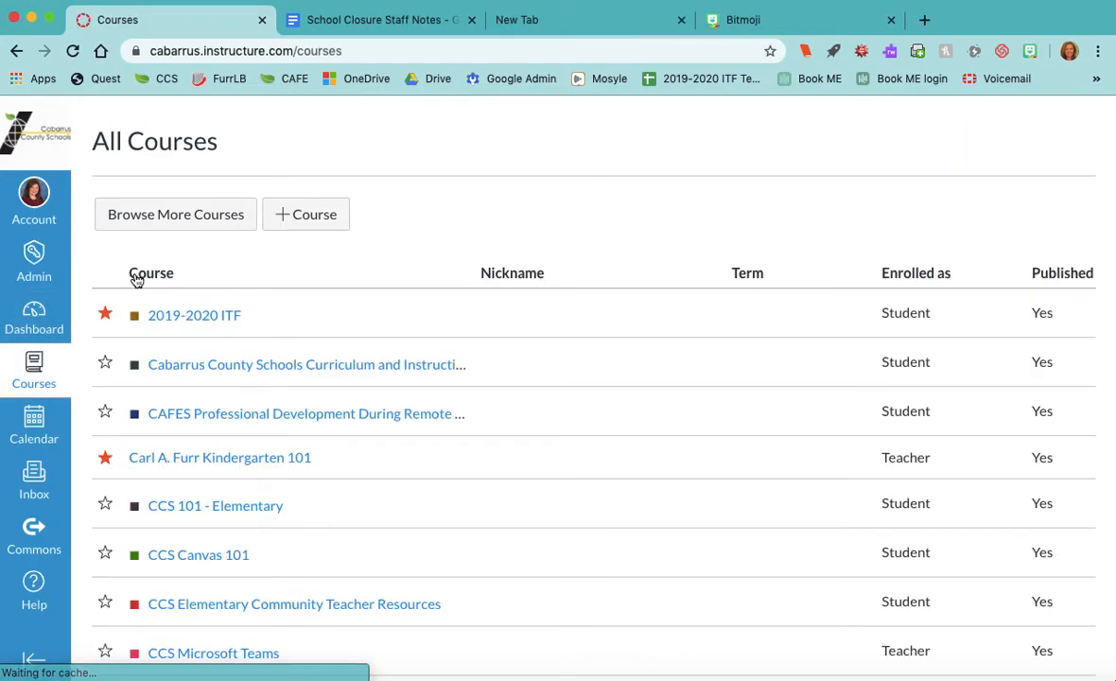
# - Name the new course with the teacher's saved name, replacing 'Demo Page' with 'Homepage'
pyautogui.click(306, 217)
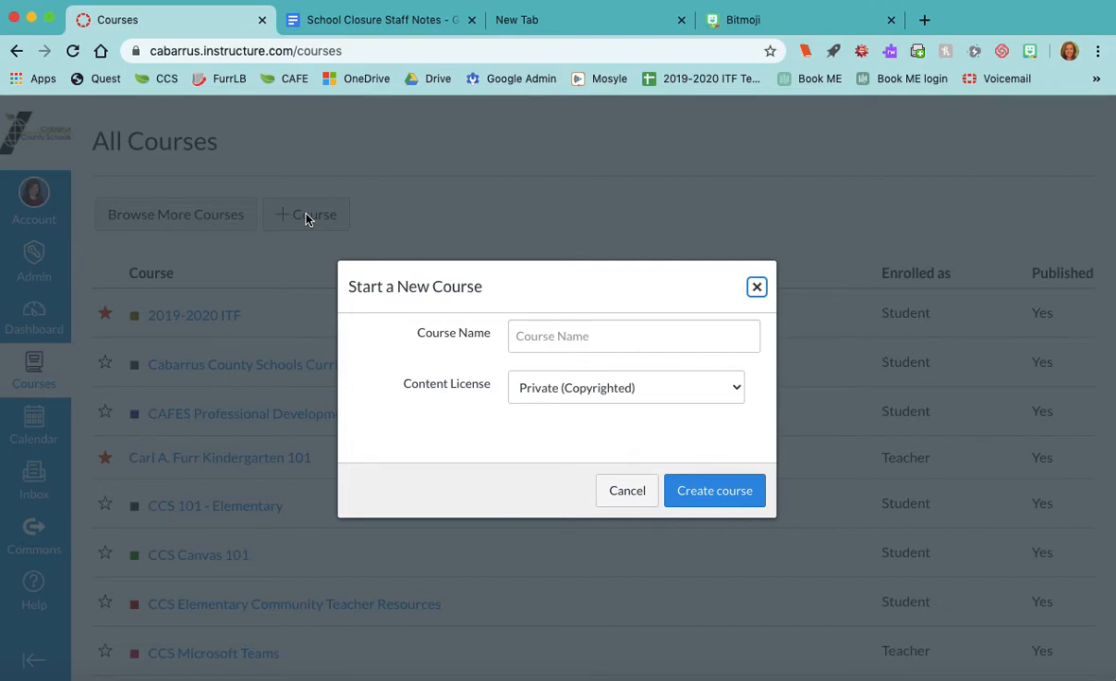
pyautogui.click(606, 338)
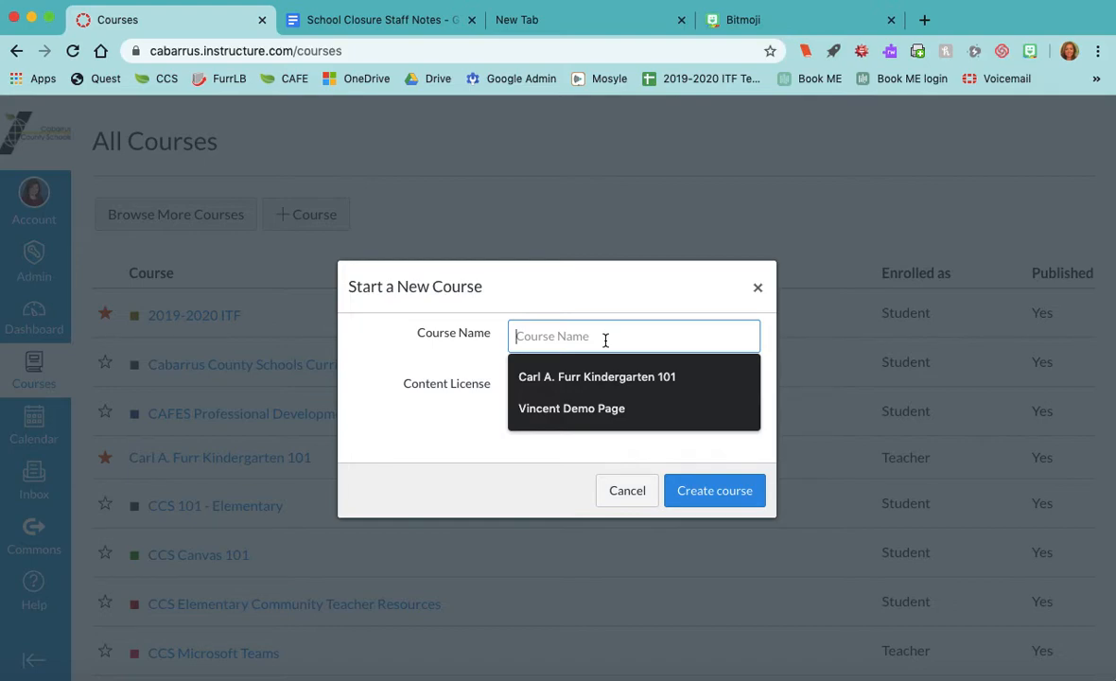
pyautogui.click(595, 414)
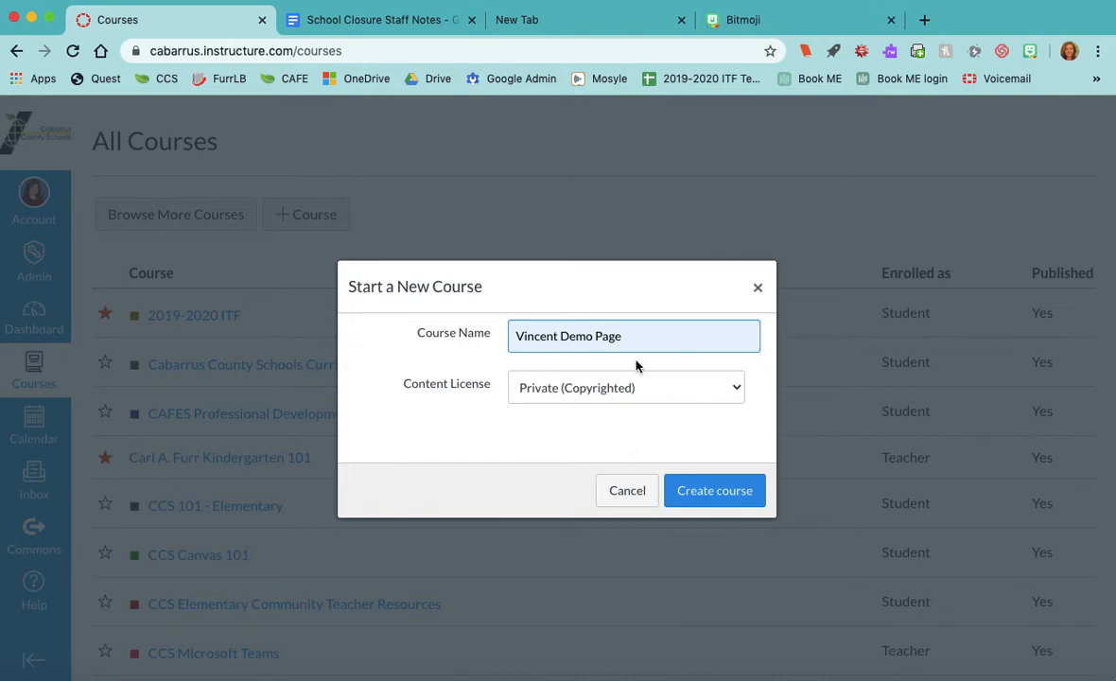
pyautogui.moveTo(647, 336); pyautogui.dragTo(564, 336)
pyautogui.write('Homepage')
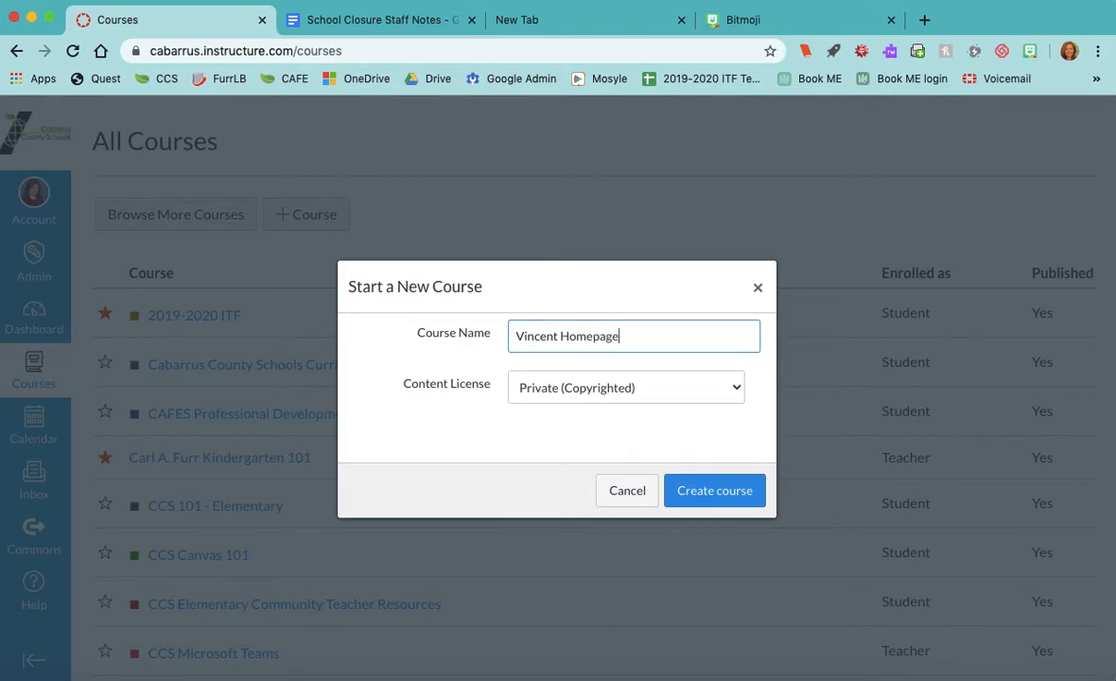
pyautogui.click(556, 419)
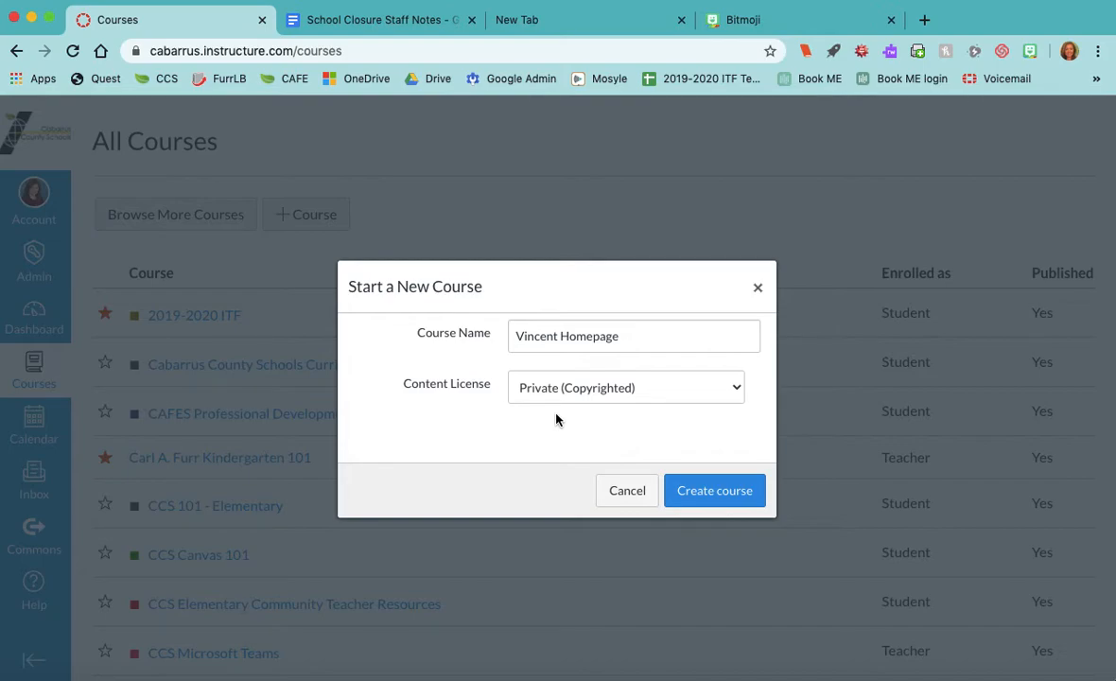
# - Create the Homepage course from the Start a New Course dialog
pyautogui.click(715, 498)
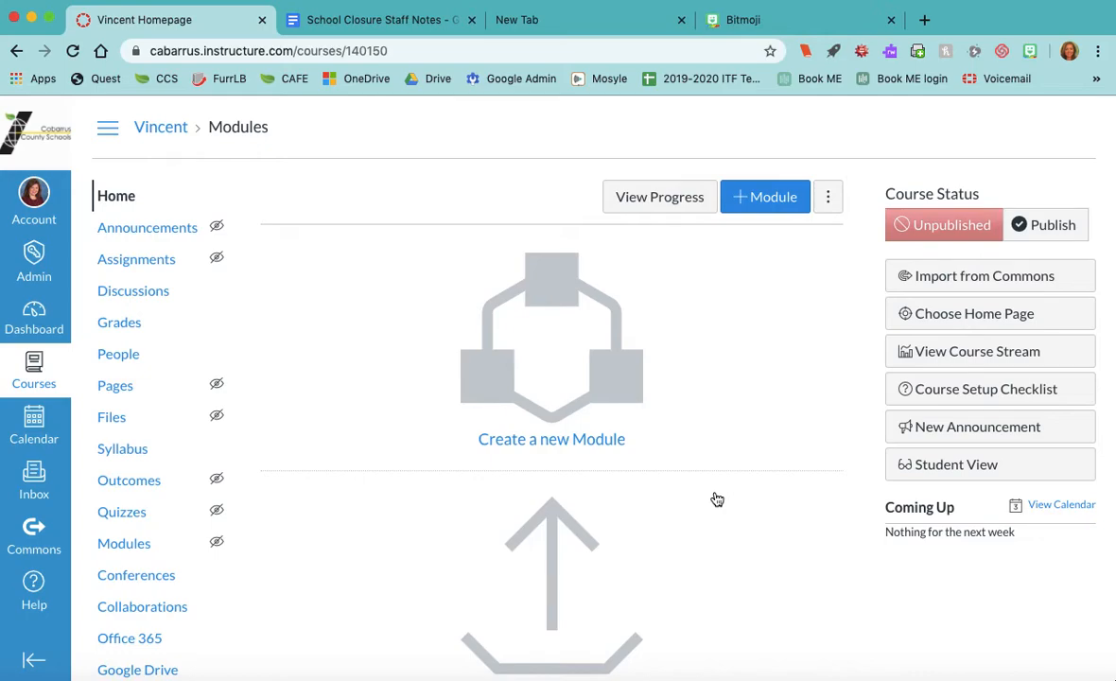
# - Search Commons for 'Furr Homepage' and preview the Furr K12 Homepage Template 2020-2021 resource
pyautogui.click(946, 276)
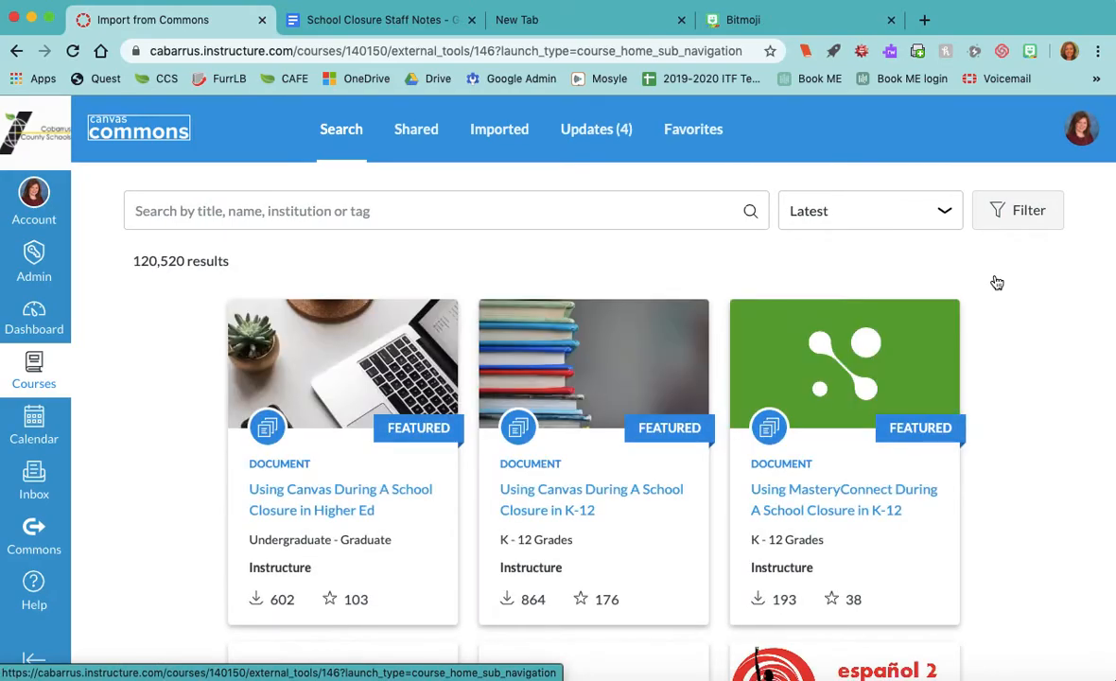
pyautogui.click(544, 218)
pyautogui.write('F')
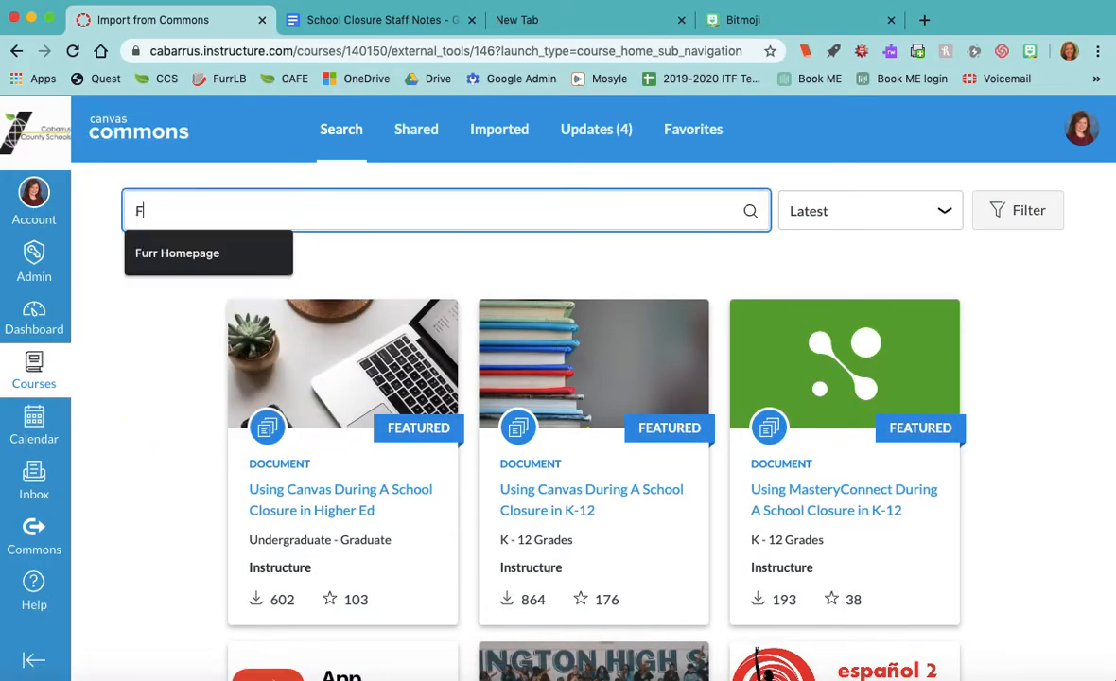
pyautogui.write('urr Homepage')
pyautogui.press('Return')
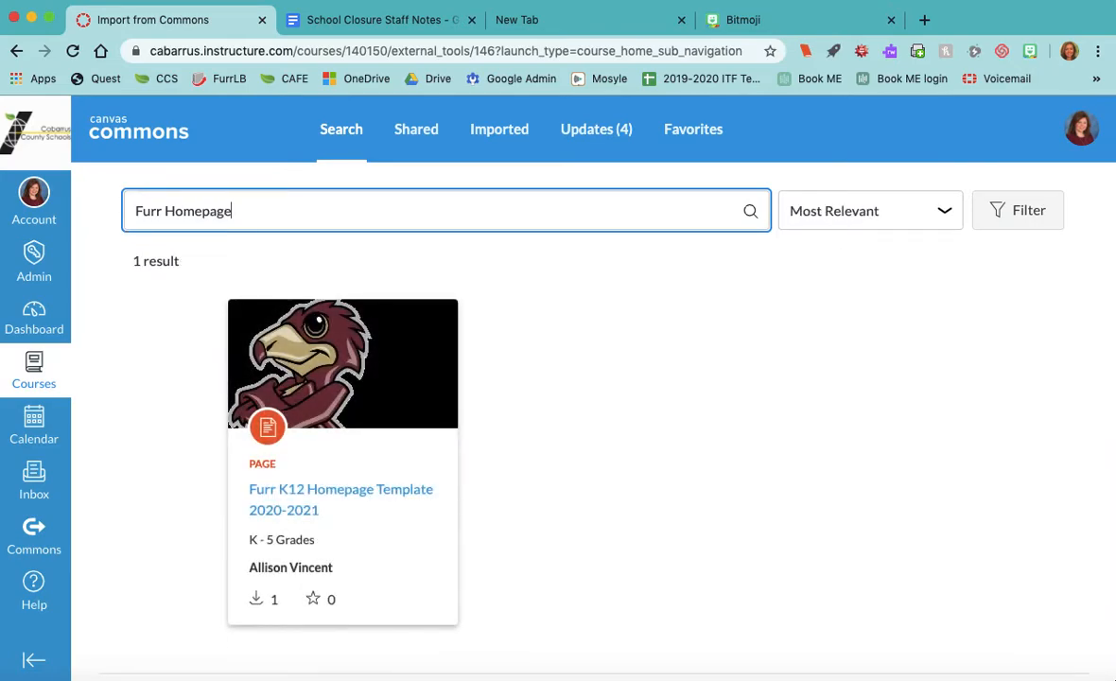
pyautogui.click(317, 500)
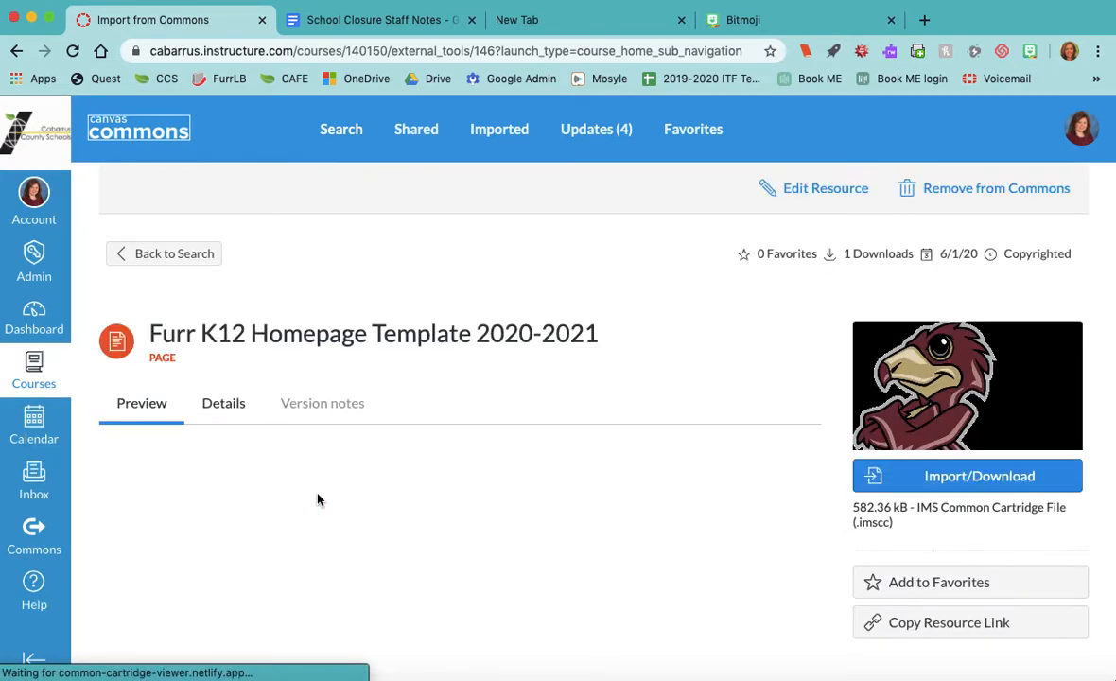
pyautogui.scroll(-5, 317, 499)
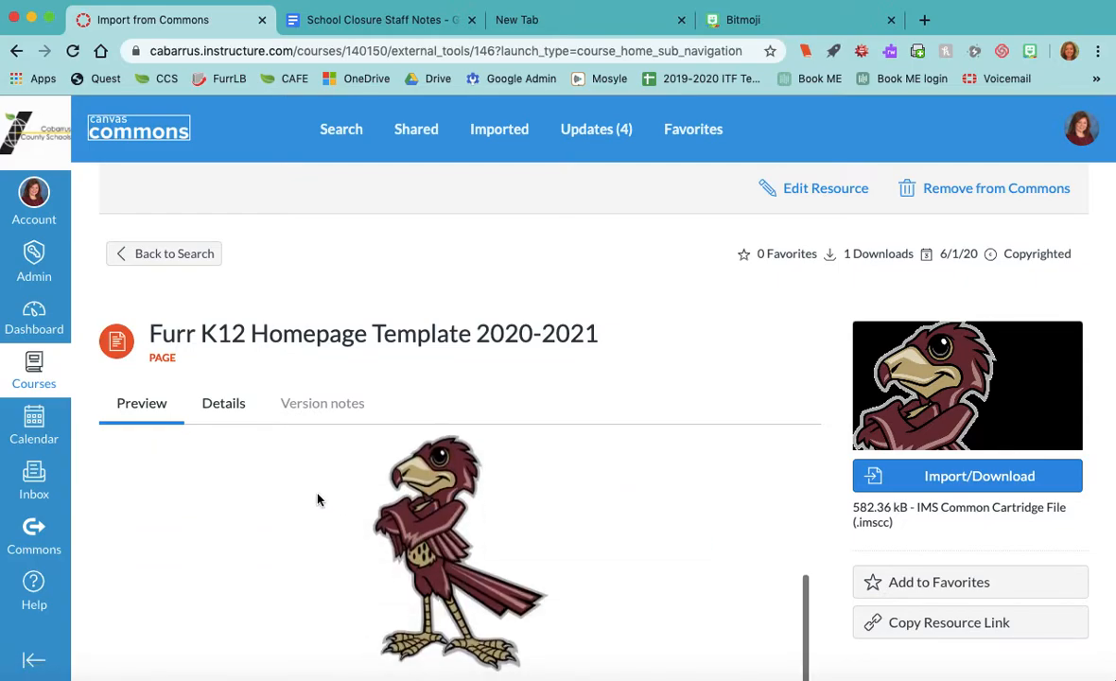
pyautogui.scroll(-3, 640, 411)
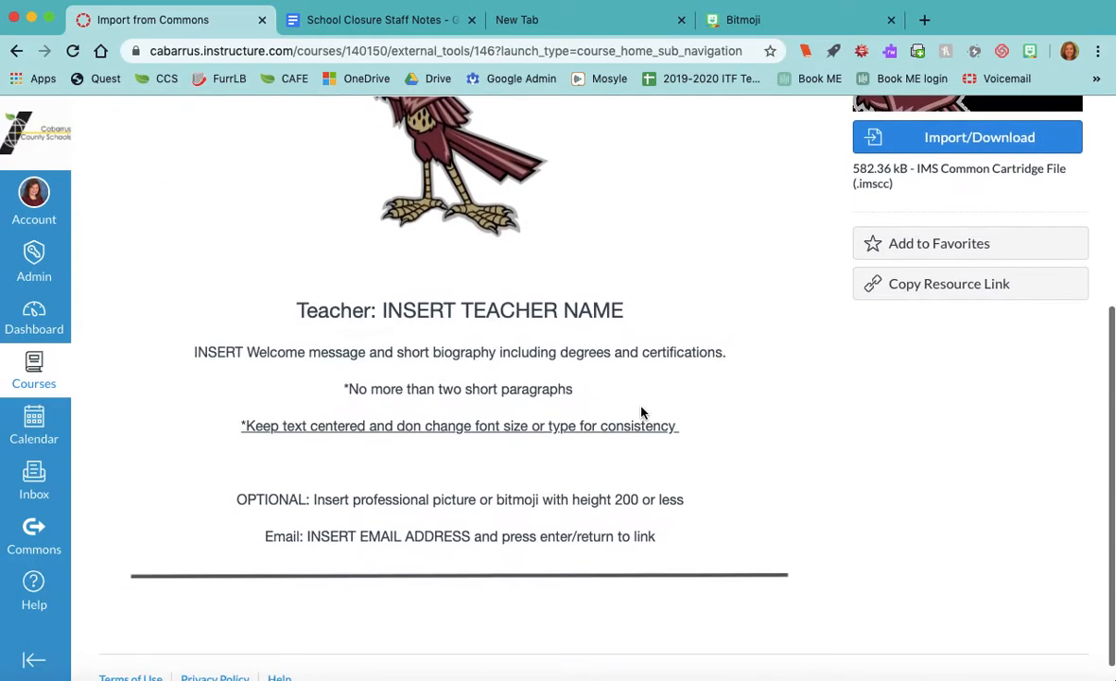
pyautogui.scroll(2, 641, 411)
pyautogui.scroll(3, 641, 411)
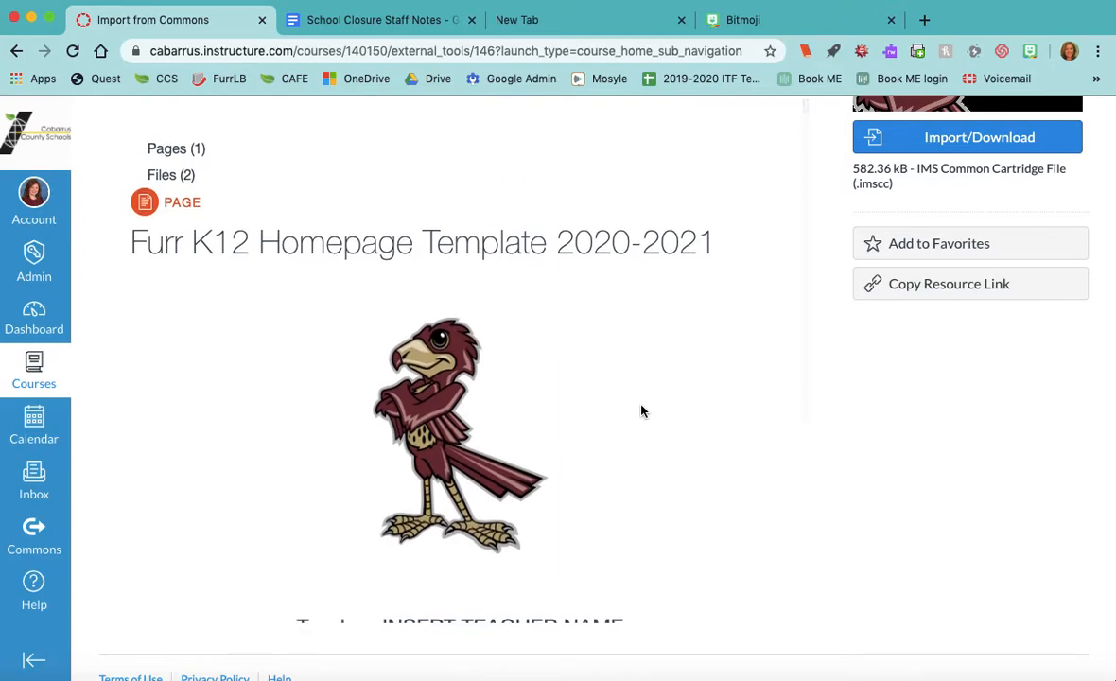
pyautogui.scroll(6, 641, 411)
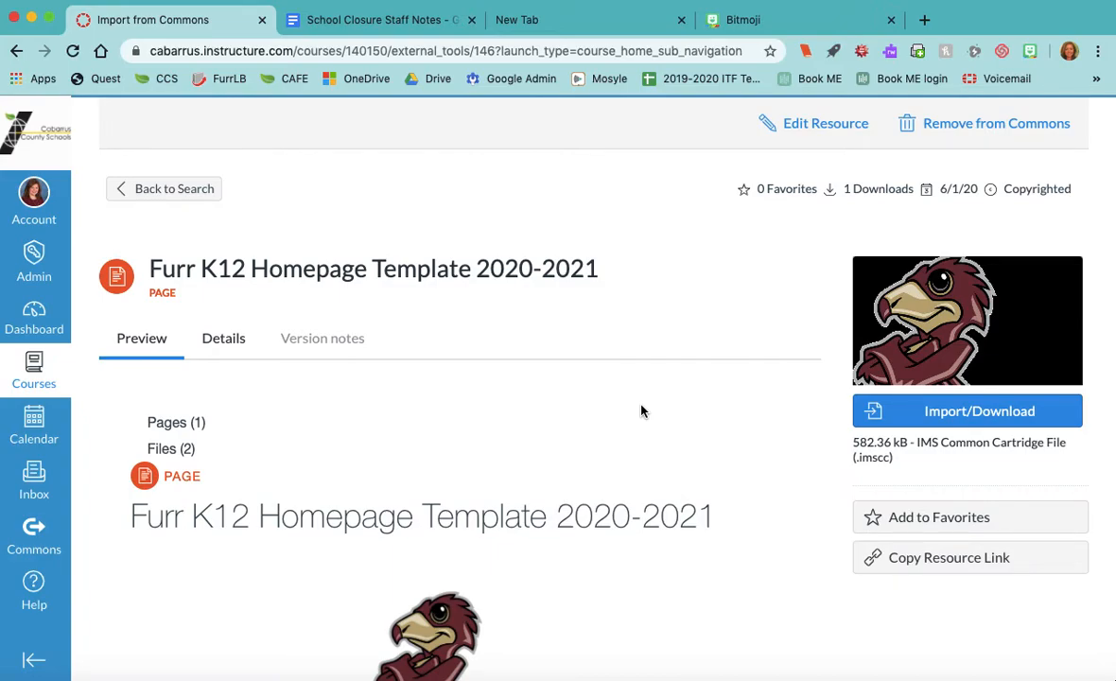
# - Read the template's Details, then import it into the new Homepage course
pyautogui.click(223, 342)
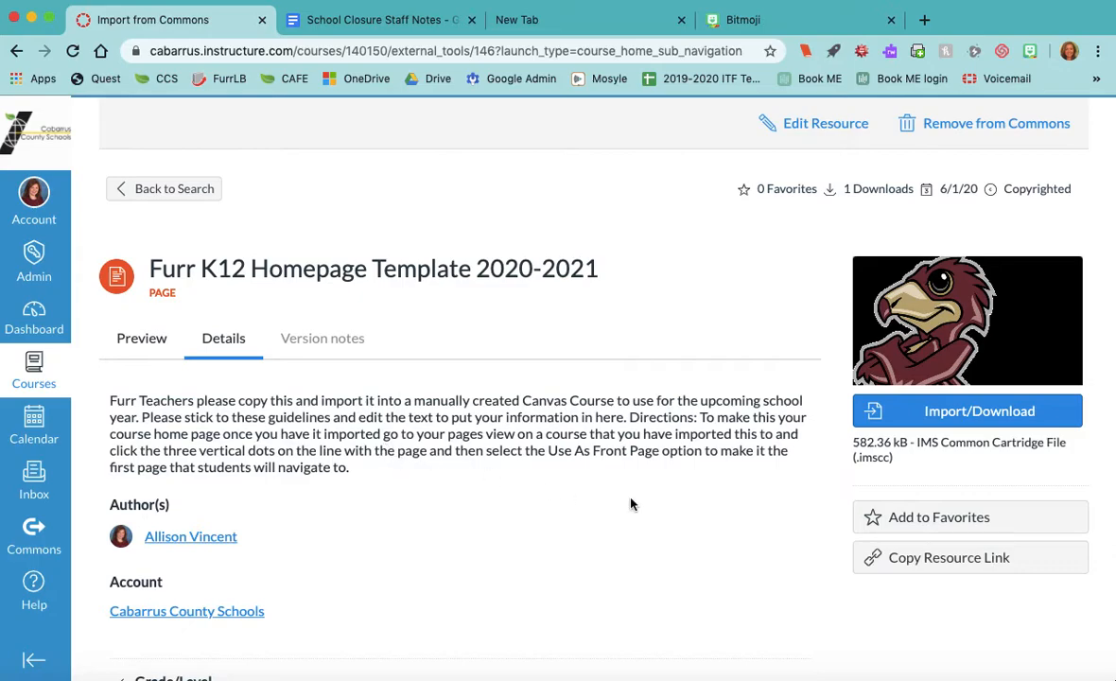
pyautogui.click(962, 414)
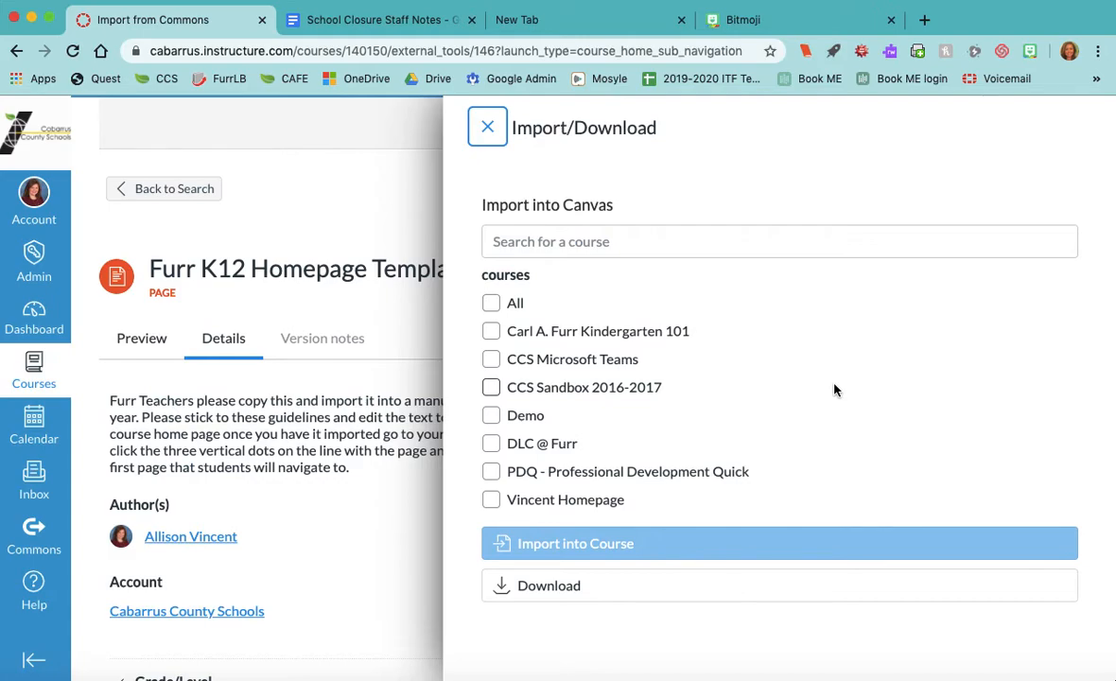
pyautogui.click(492, 500)
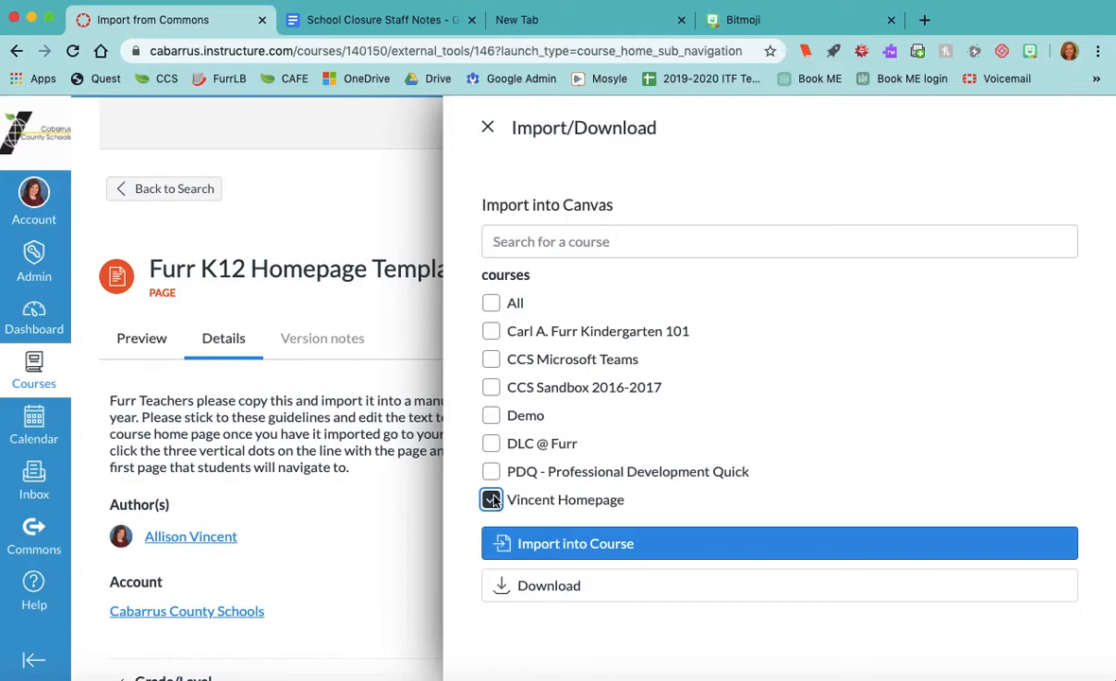
pyautogui.click(615, 542)
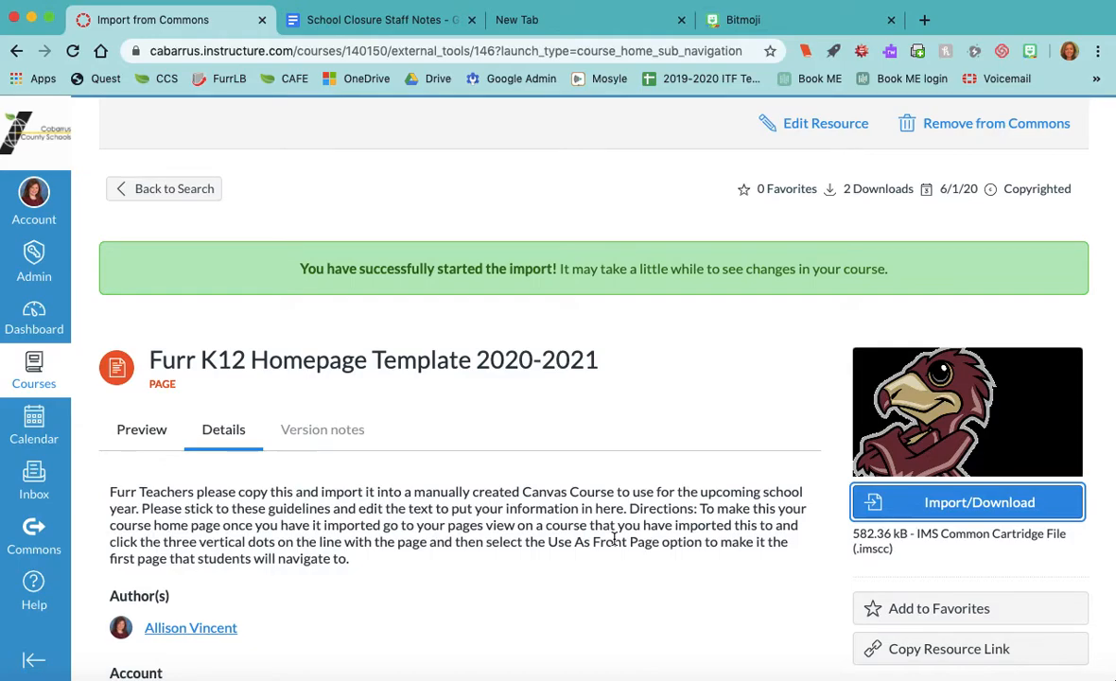
pyautogui.scroll(-3, 586, 545)
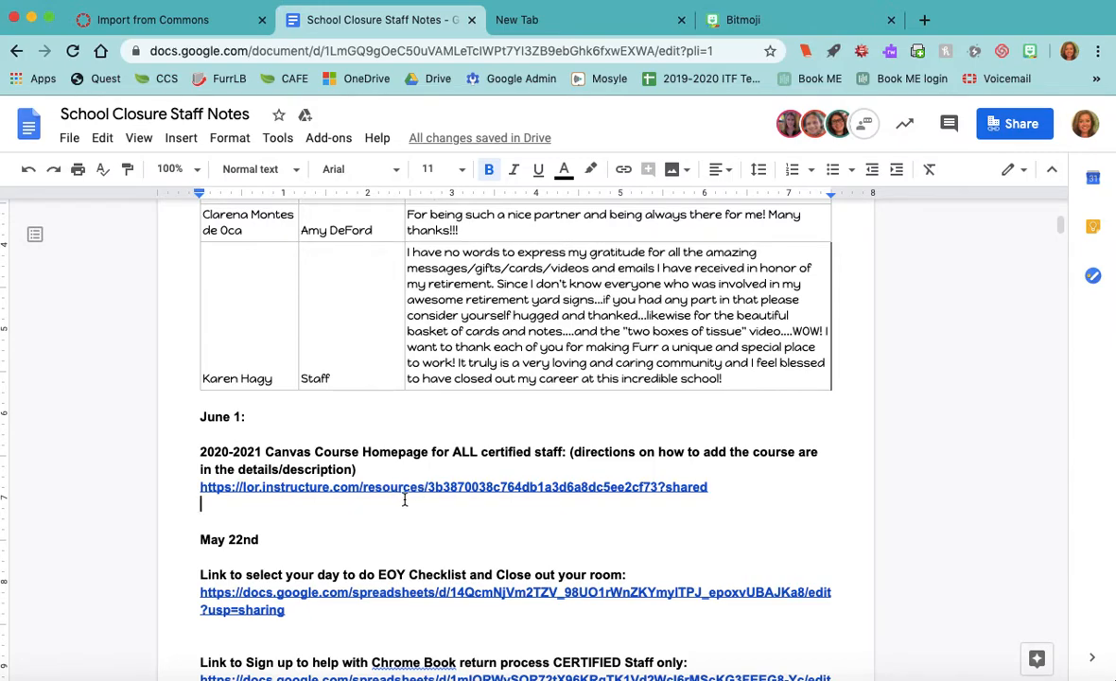
pyautogui.click(200, 20)
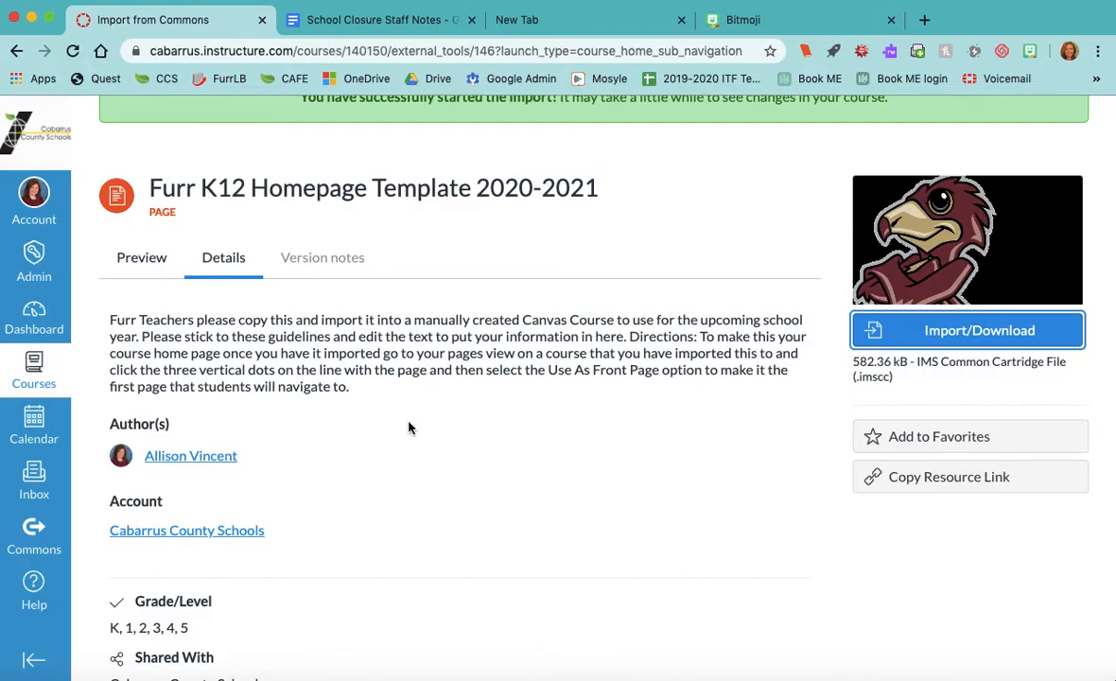
# - Open the Pages list of the new Homepage course
pyautogui.click(31, 370)
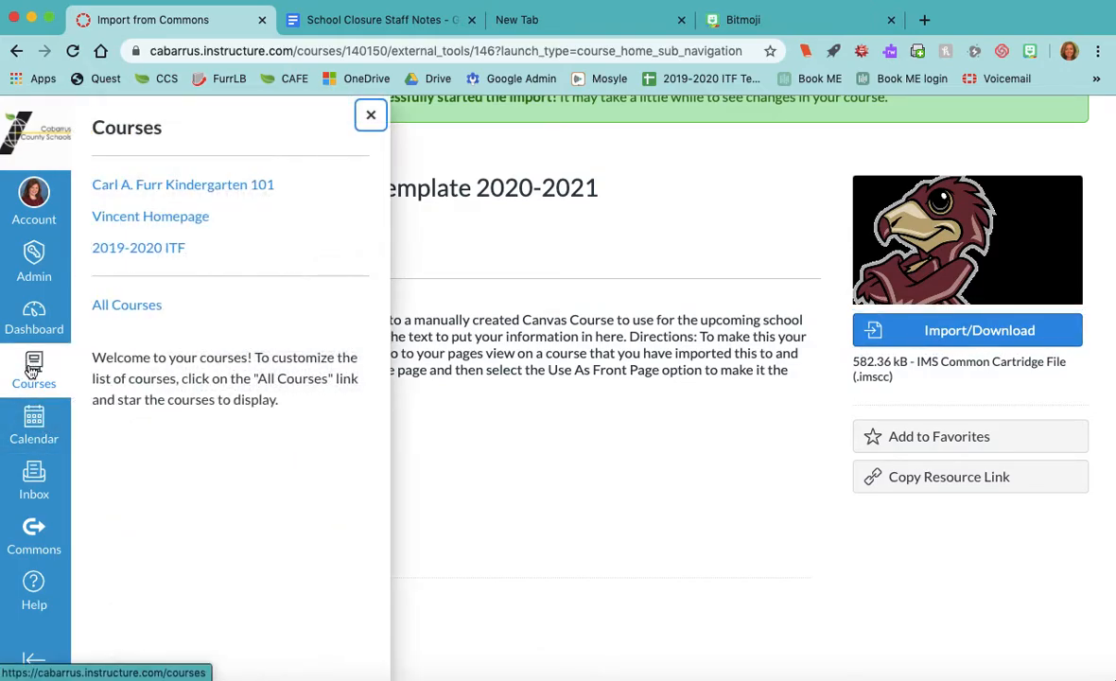
pyautogui.click(200, 226)
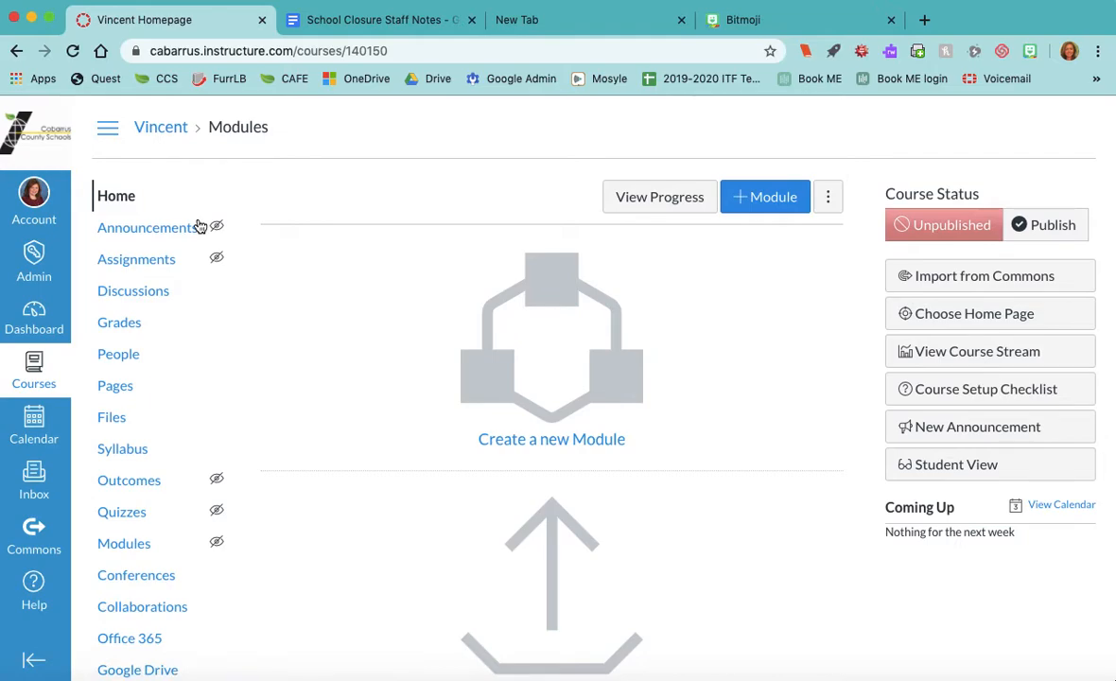
pyautogui.click(125, 390)
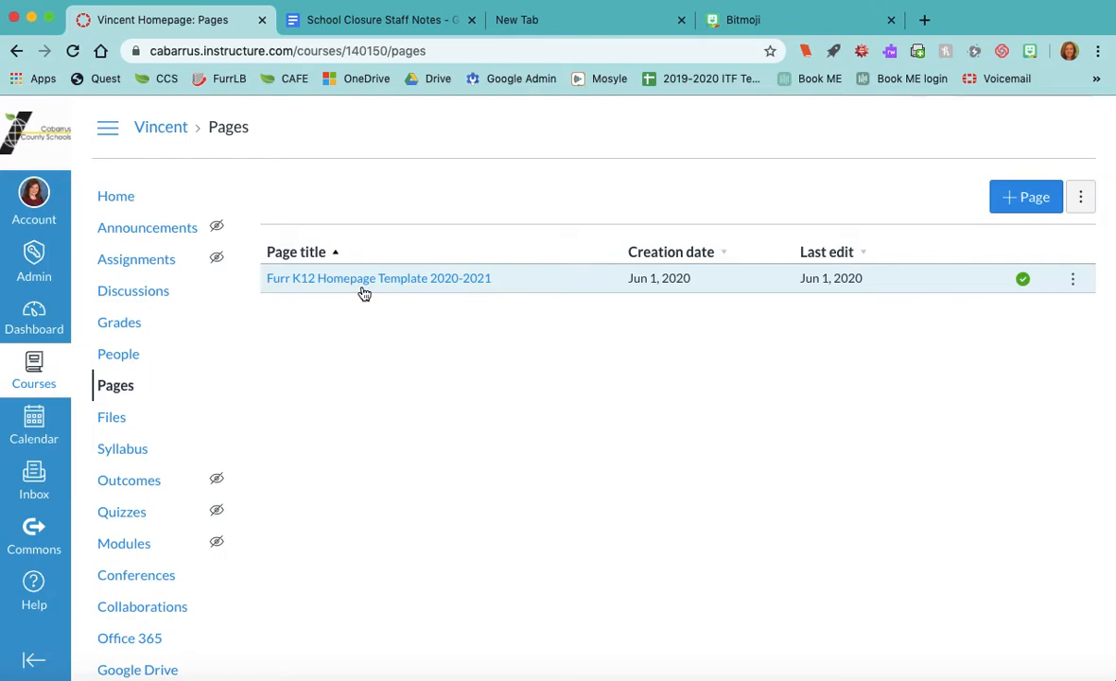
# - Mark the template page as Front Page, then open and cancel its title editor
pyautogui.click(1074, 282)
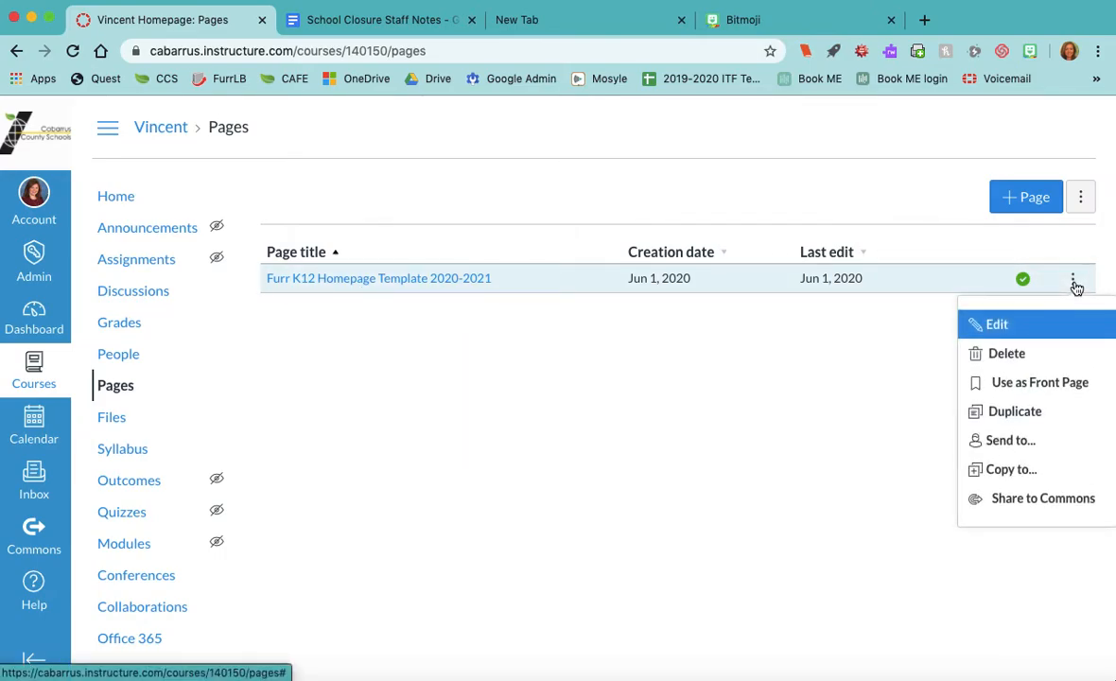
pyautogui.click(1064, 382)
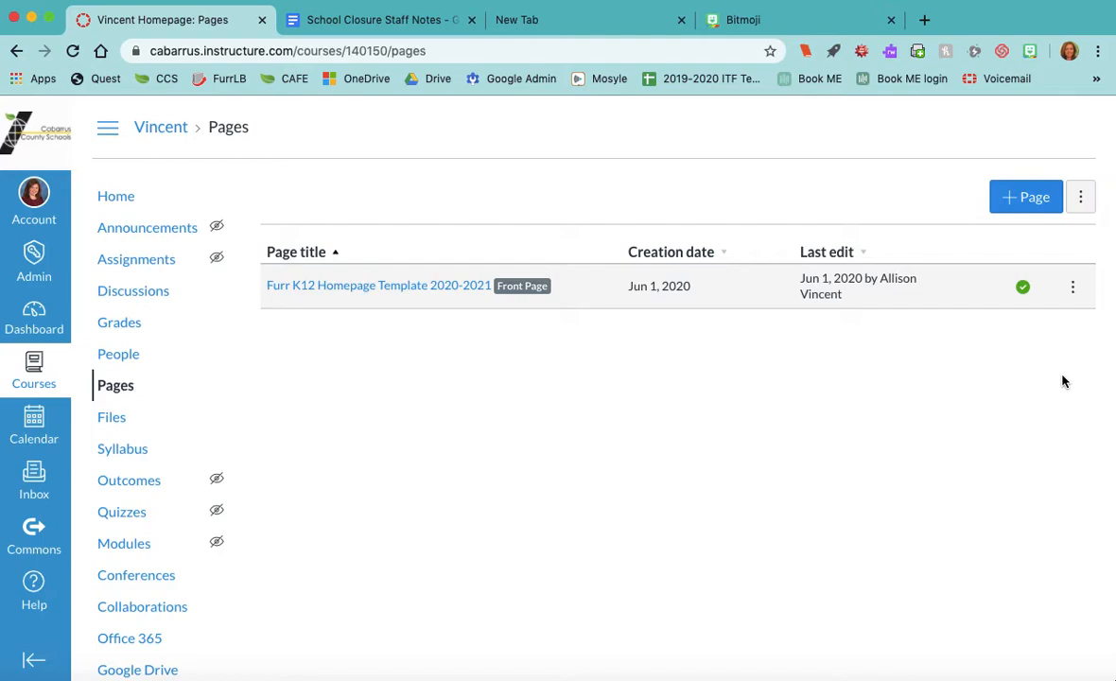
pyautogui.click(1073, 289)
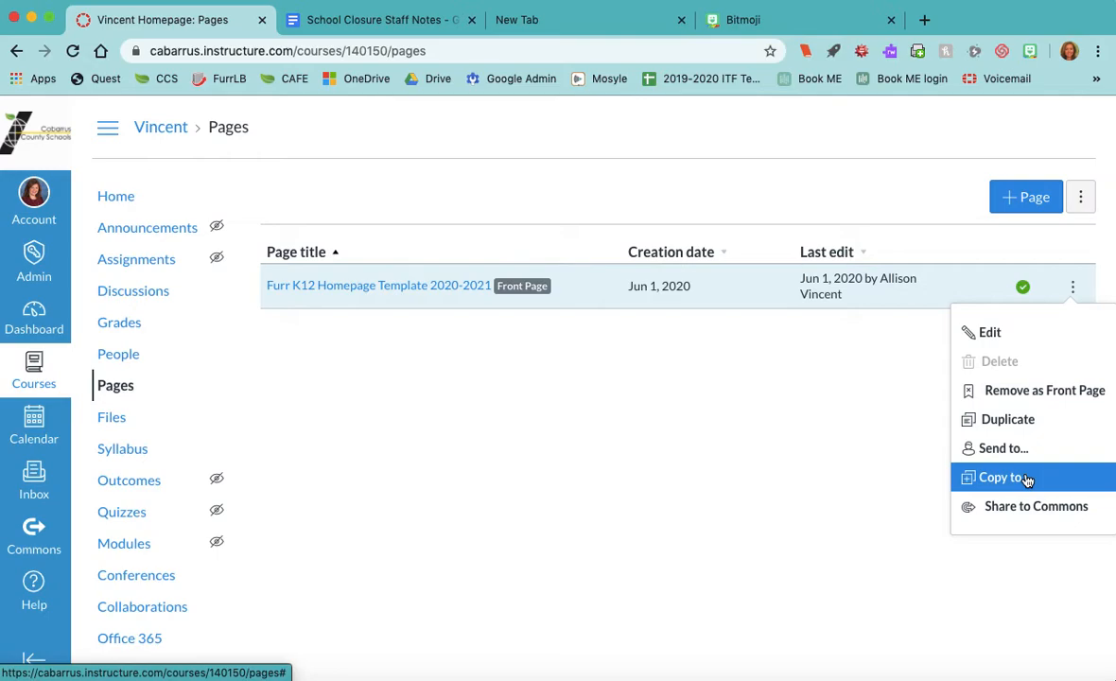
pyautogui.click(987, 333)
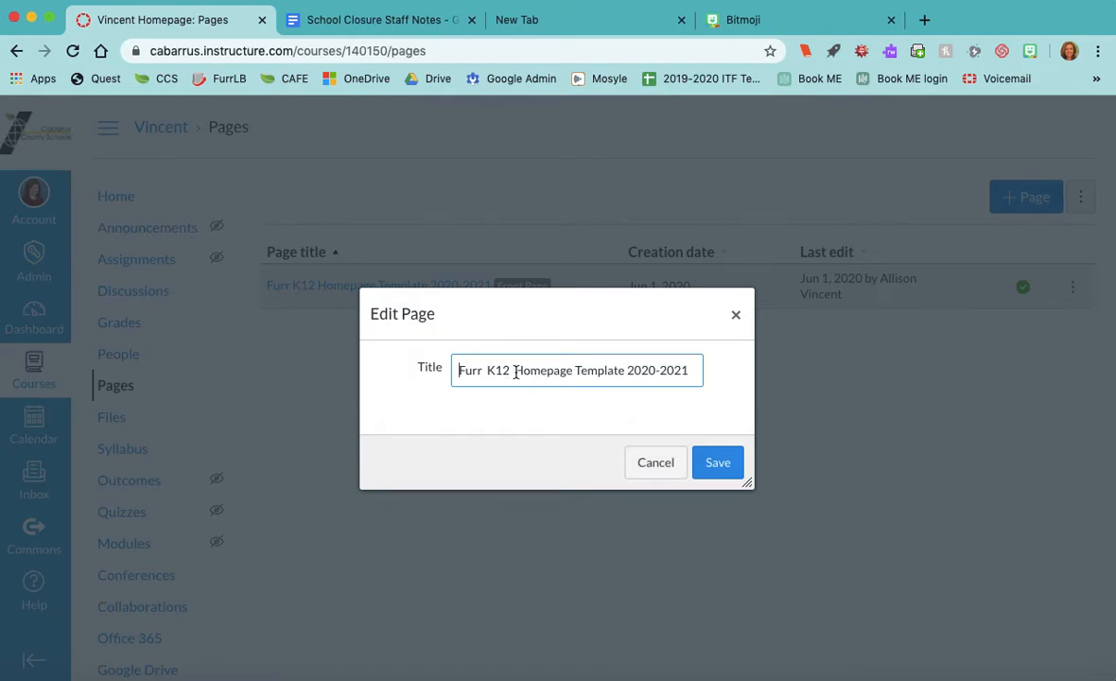
pyautogui.click(657, 462)
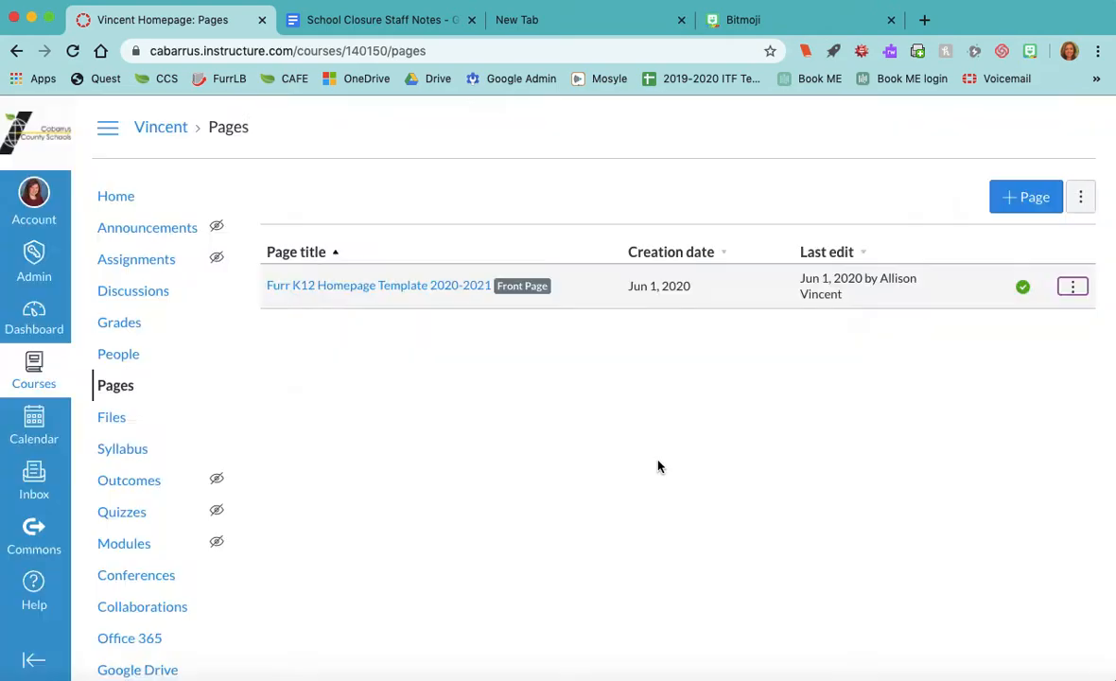
# - Open the Furr K12 Homepage Template 2020-2021 page and review its mascot and placeholders
pyautogui.click(408, 288)
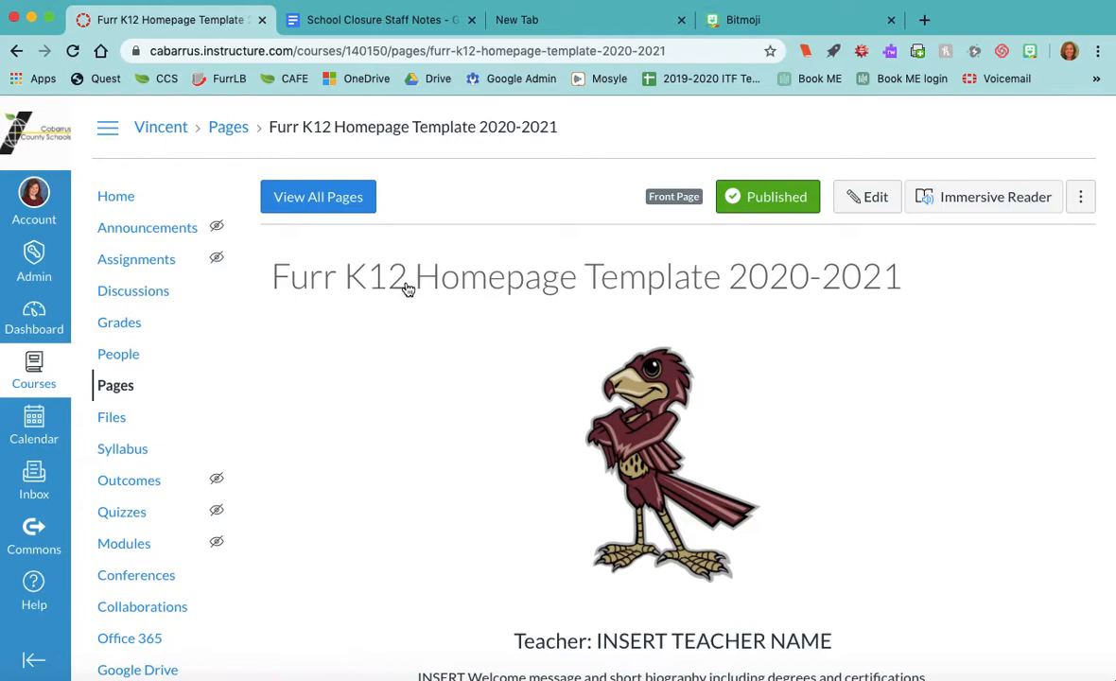
pyautogui.scroll(-3, 408, 289)
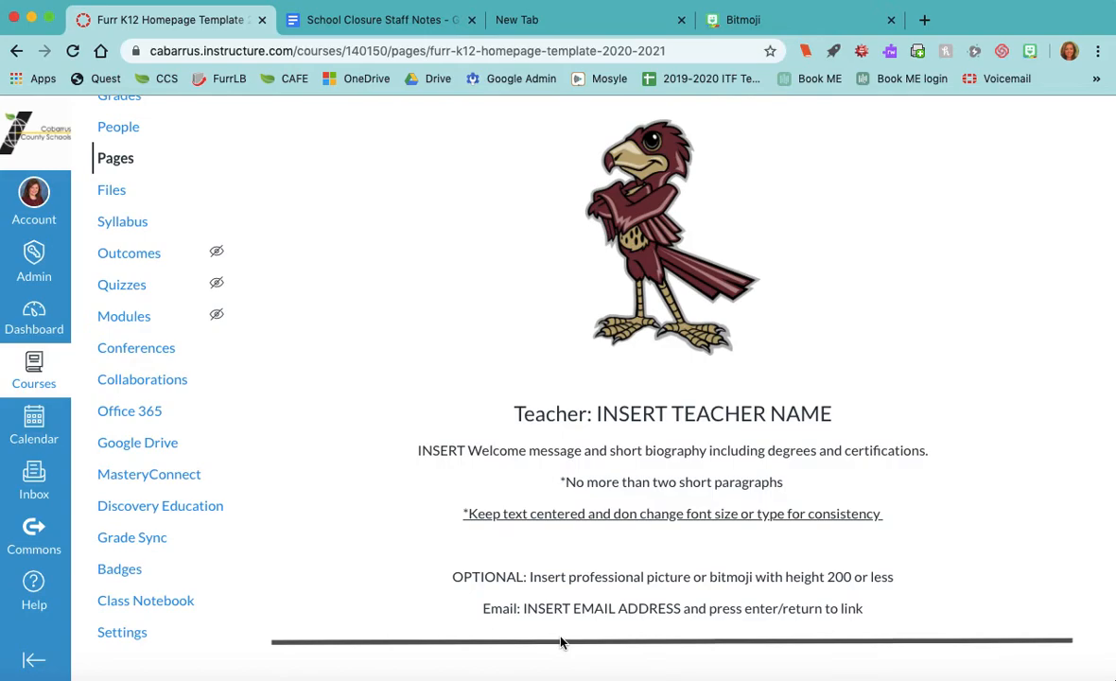
pyautogui.scroll(3, 560, 642)
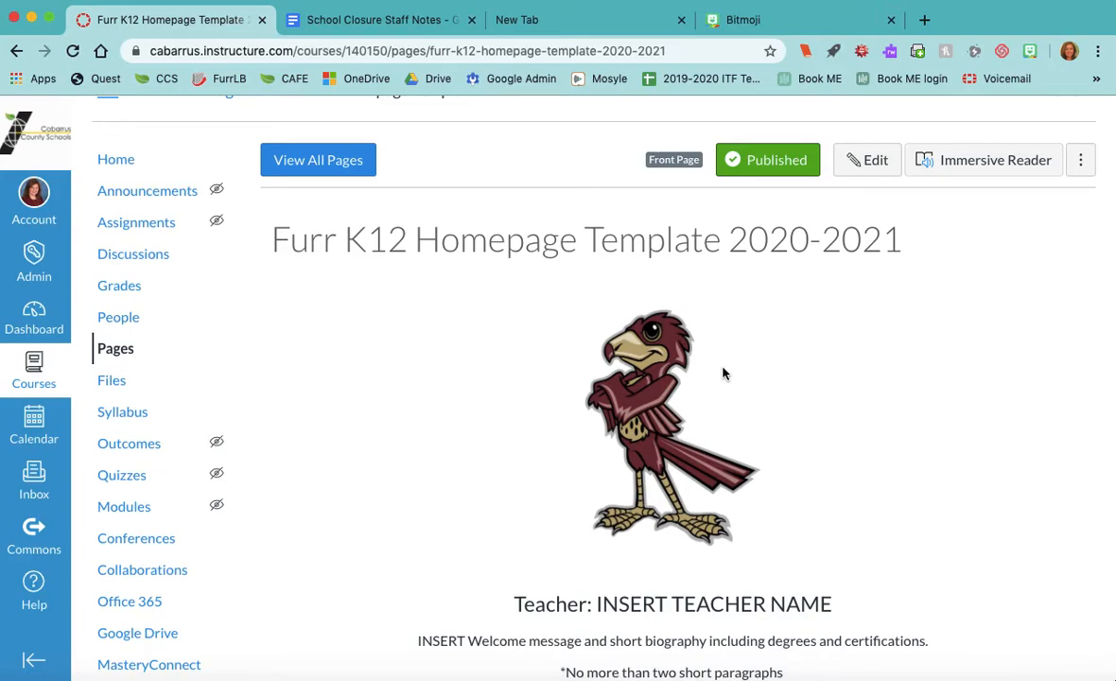
# - Retitle the page to the teacher's name plus 'Homepage 2020-2021', dropping 'Furr K12' and 'Template'
pyautogui.click(857, 165)
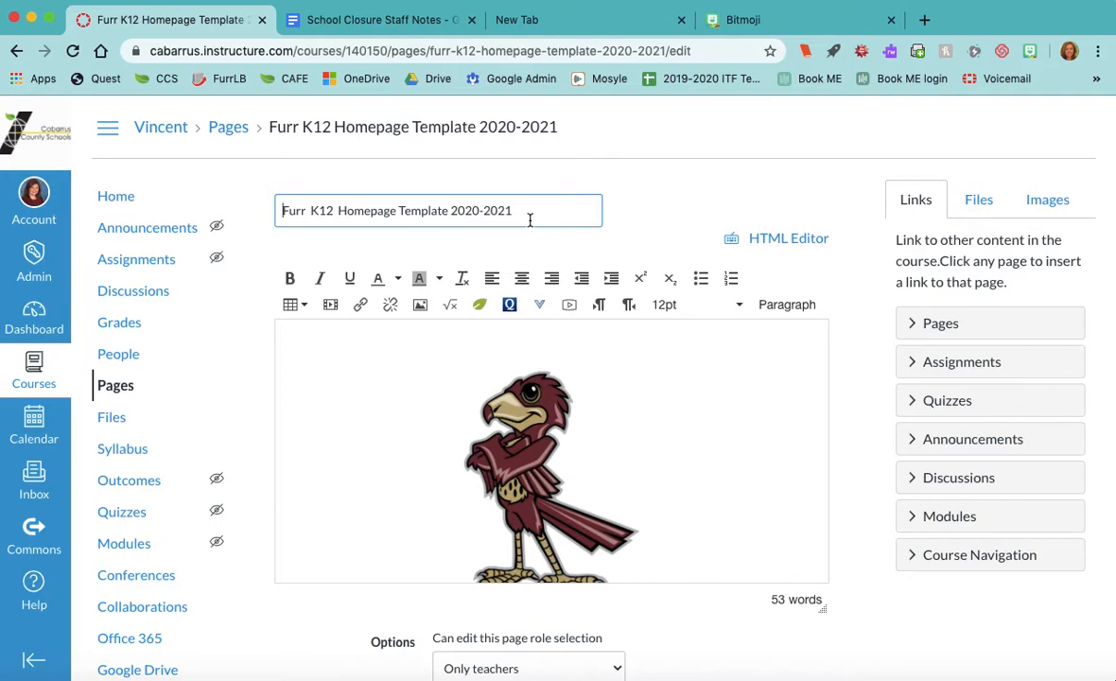
pyautogui.click(451, 210)
pyautogui.moveTo(451, 210); pyautogui.dragTo(264, 213)
pyautogui.press('BackSpace')
pyautogui.click(338, 210)
pyautogui.write("Mrs. VIncent's")
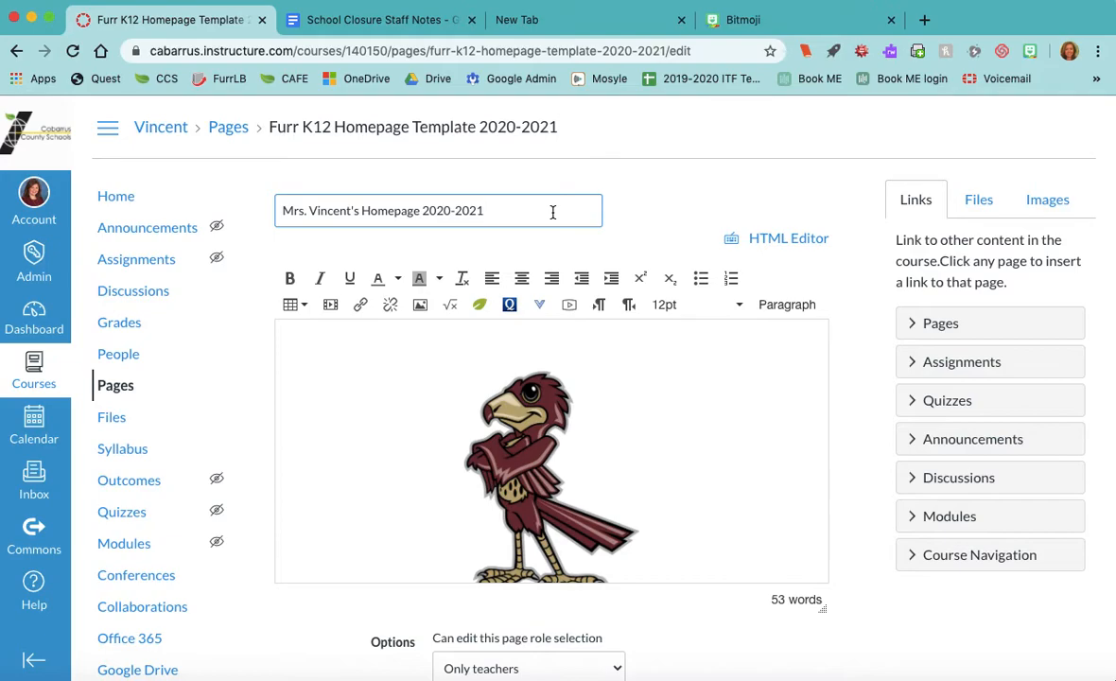
pyautogui.scroll(-2, 548, 452)
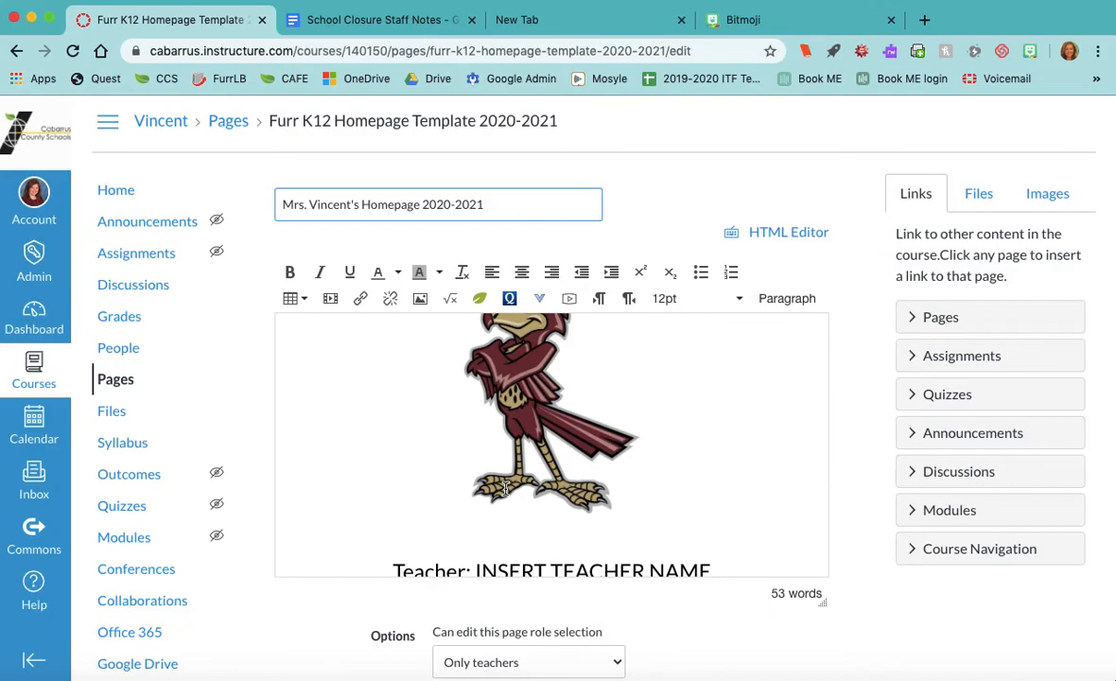
# - Replace the INSERT TEACHER NAME placeholder with the teacher's full name
pyautogui.scroll(-3, 505, 444)
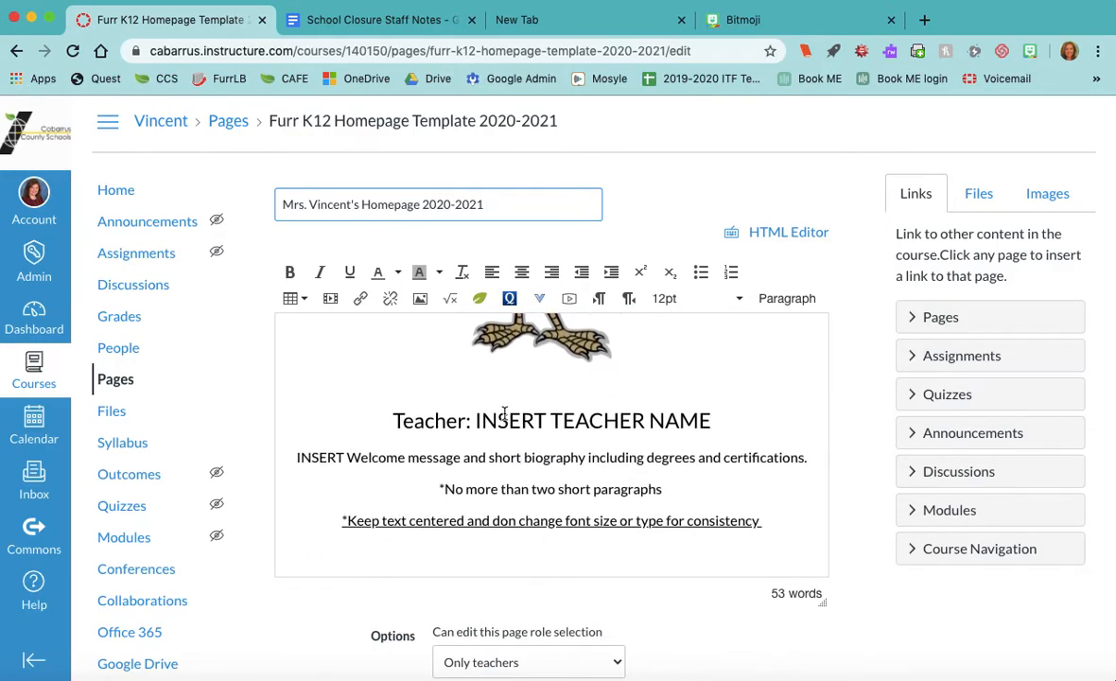
pyautogui.click(710, 420)
pyautogui.moveTo(710, 420); pyautogui.dragTo(477, 422)
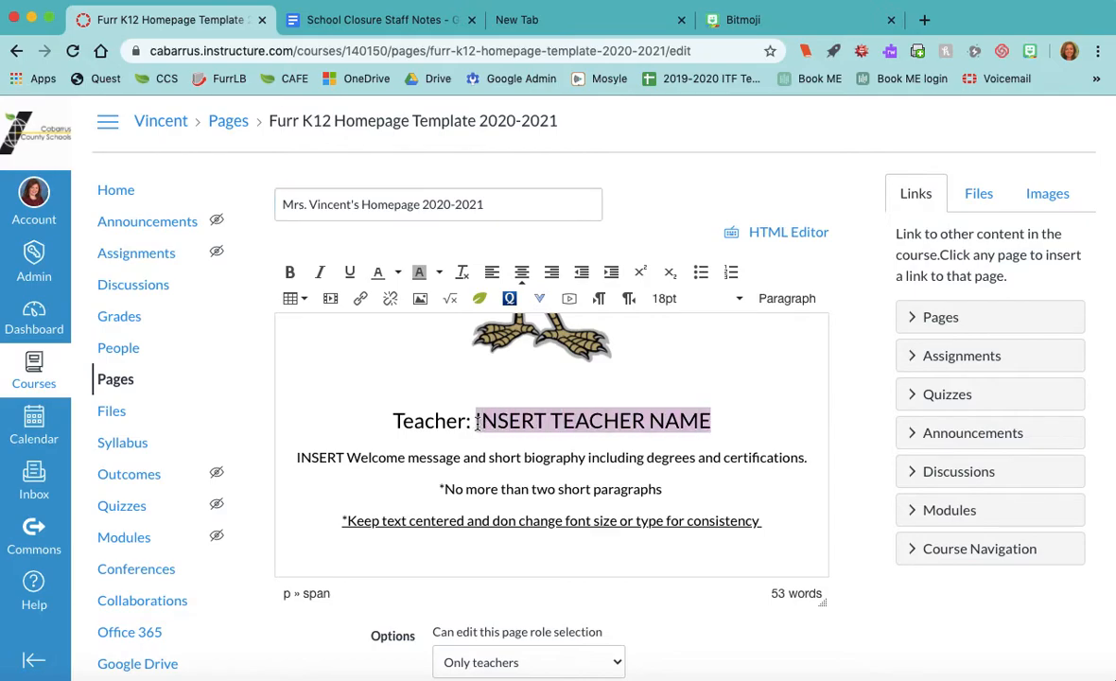
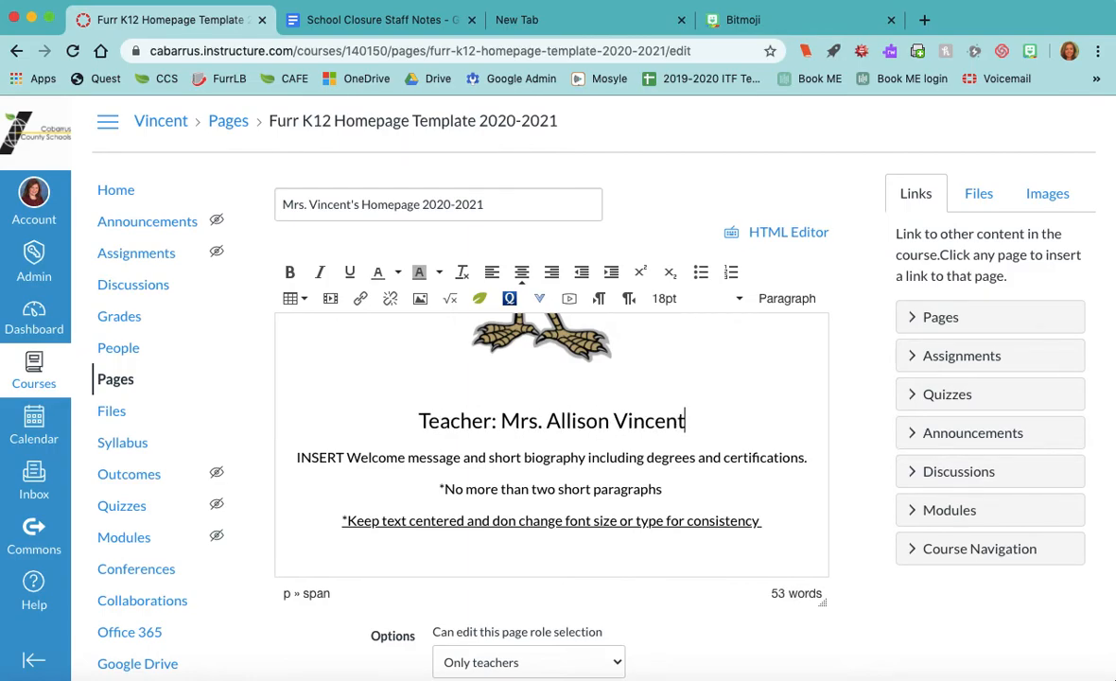
pyautogui.scroll(-2, 498, 498)
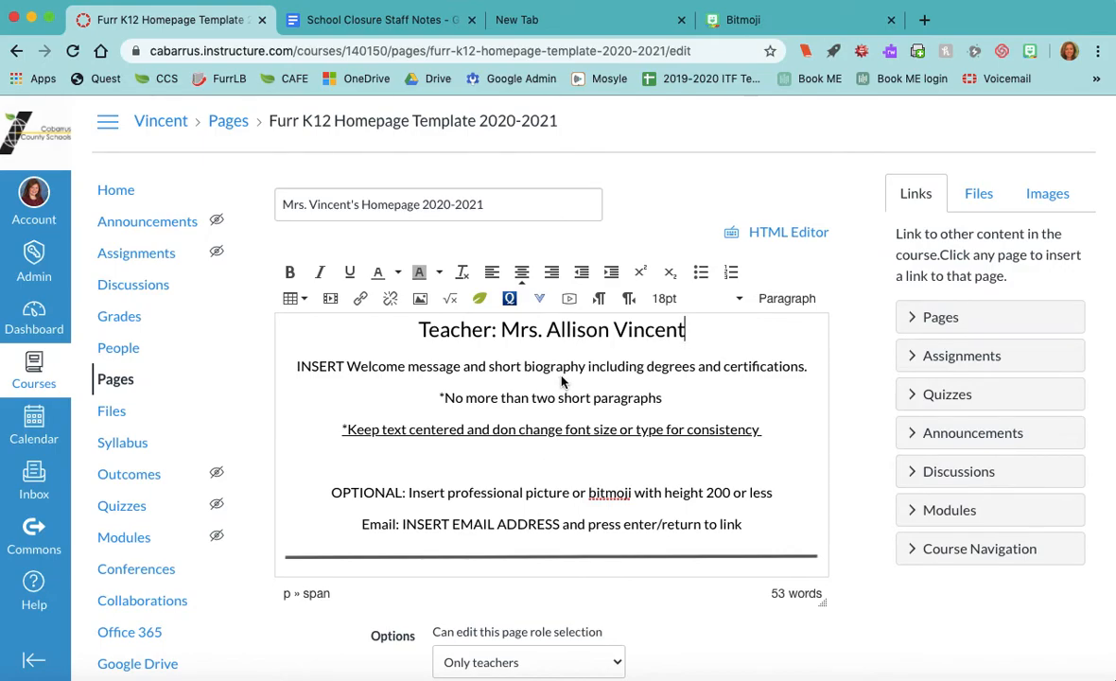
# - Replace the bio placeholder with 'Welcome Falcons!' and delete the paragraph-limit instruction line
pyautogui.moveTo(810, 366); pyautogui.dragTo(369, 356)
pyautogui.write('Wel')
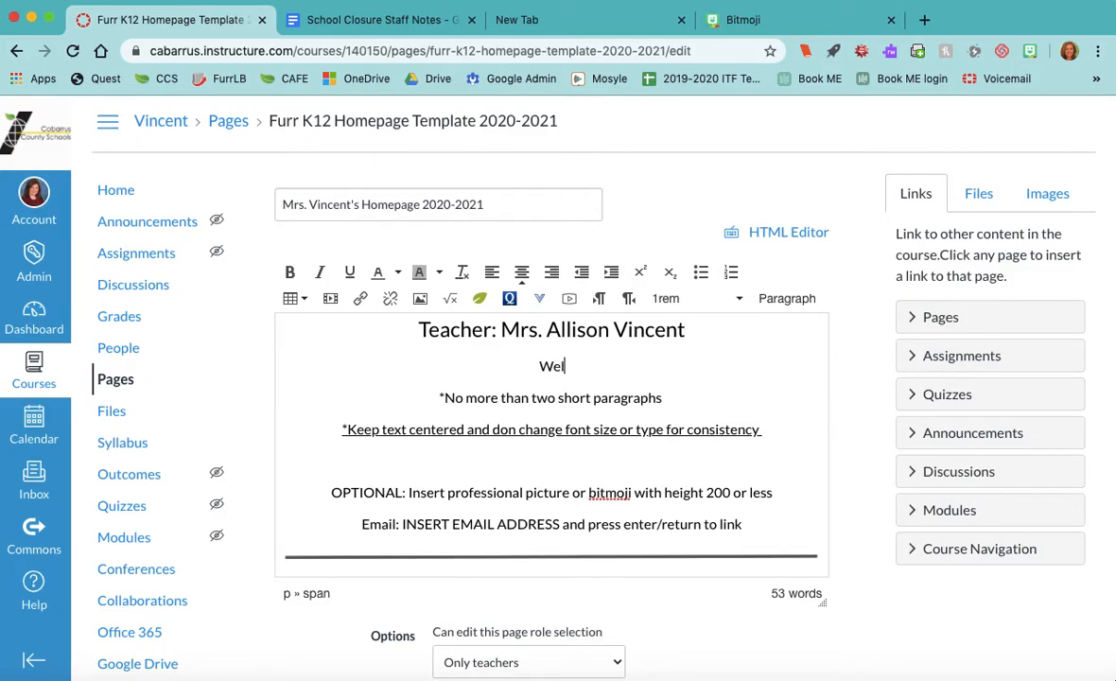
pyautogui.write('come Falcons!')
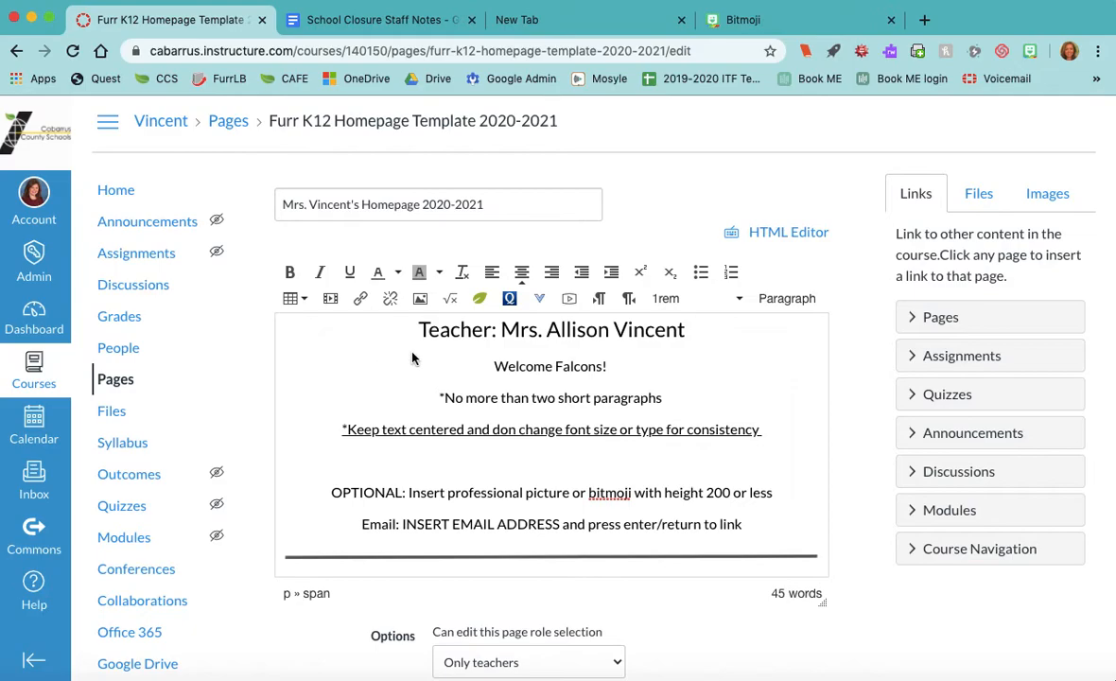
pyautogui.moveTo(673, 397); pyautogui.dragTo(438, 398)
pyautogui.press('BackSpace')
pyautogui.press('BackSpace')
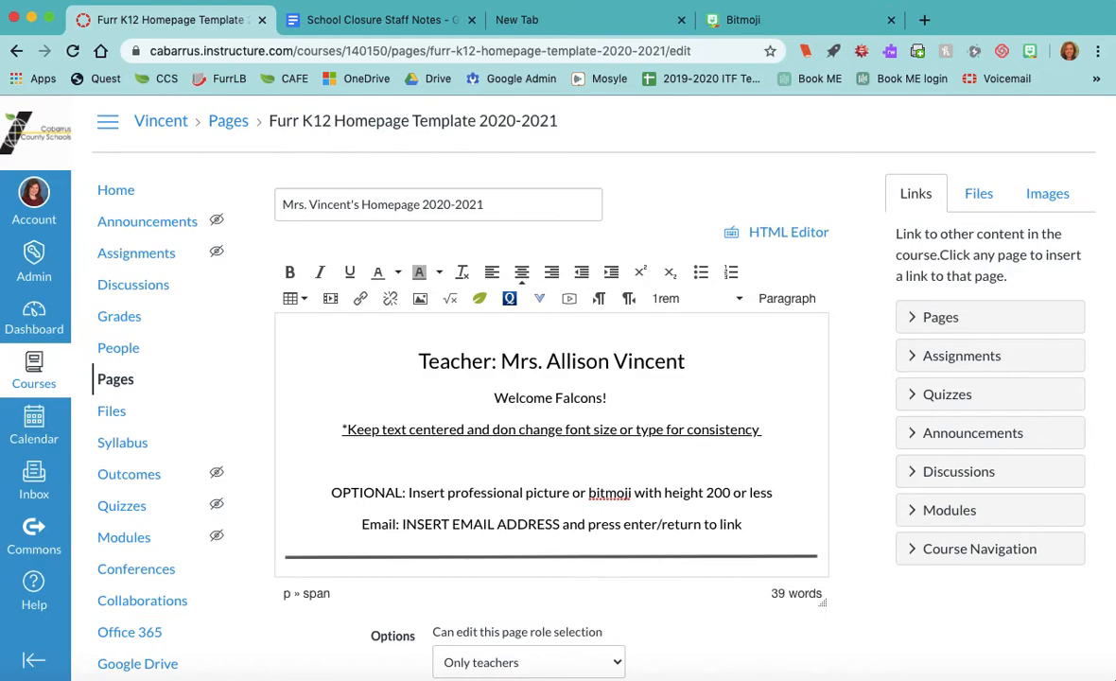
# - Add the degrees 'BS Elementary Education, MED Instructional Technology' below the welcome line
pyautogui.write('BS')
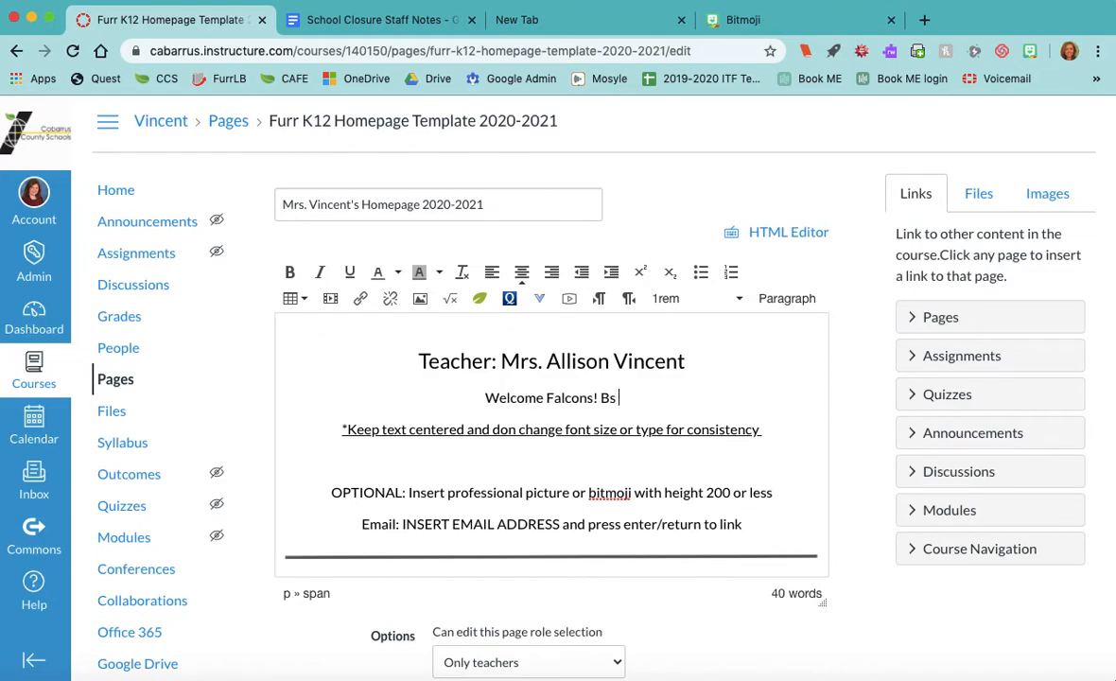
pyautogui.write(' Elemen')
pyautogui.press('BackSpace')
pyautogui.write('ntary Education,')
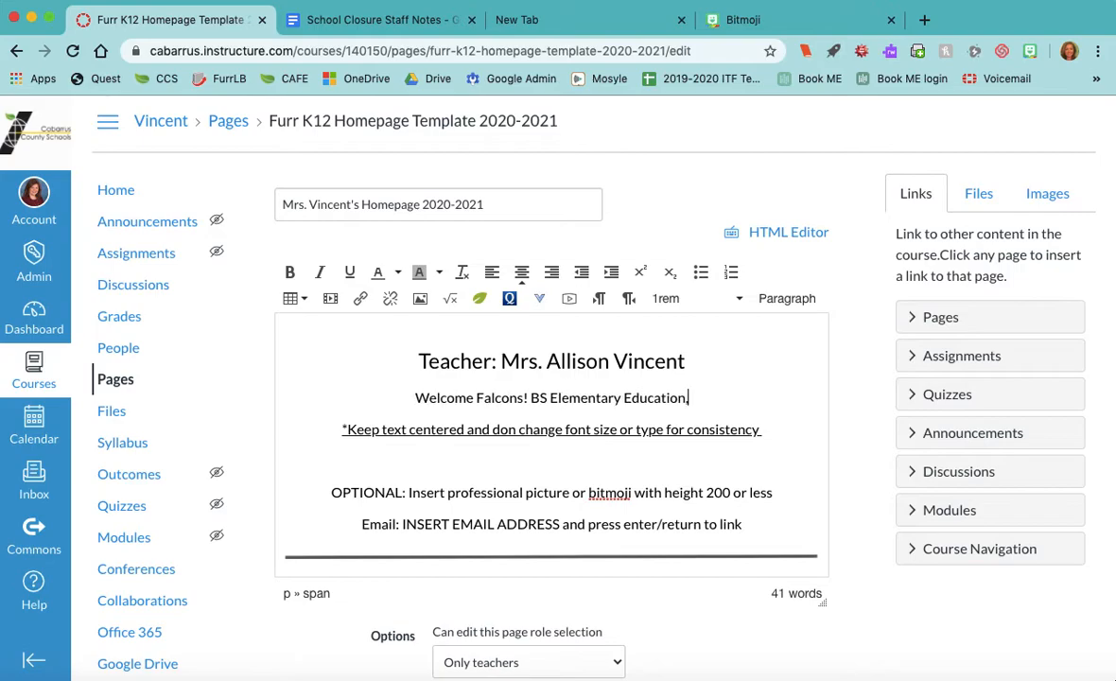
pyautogui.write(' Ma')
pyautogui.press('BackSpace')
pyautogui.write('ED ')
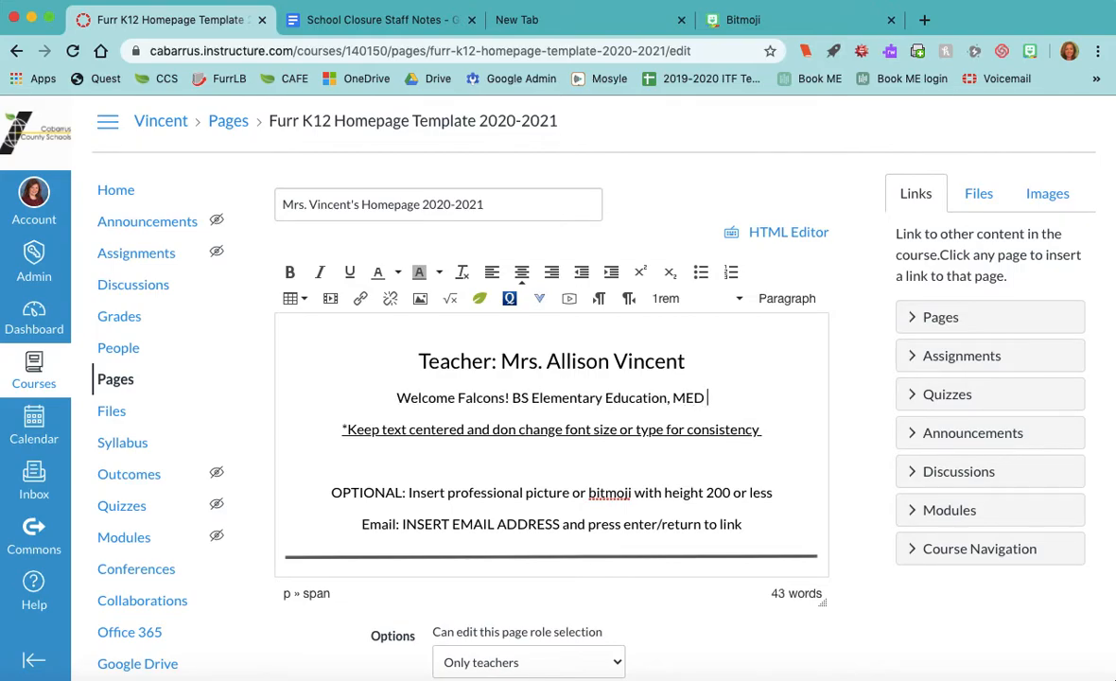
pyautogui.write('Instr')
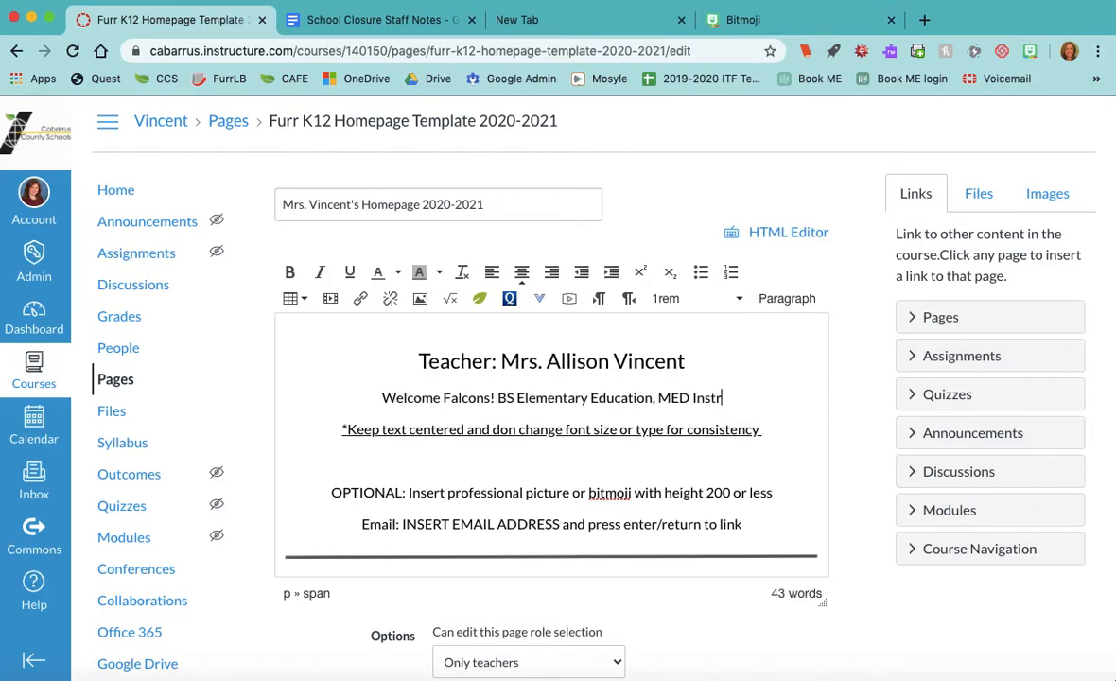
pyautogui.write('uctional Technology')
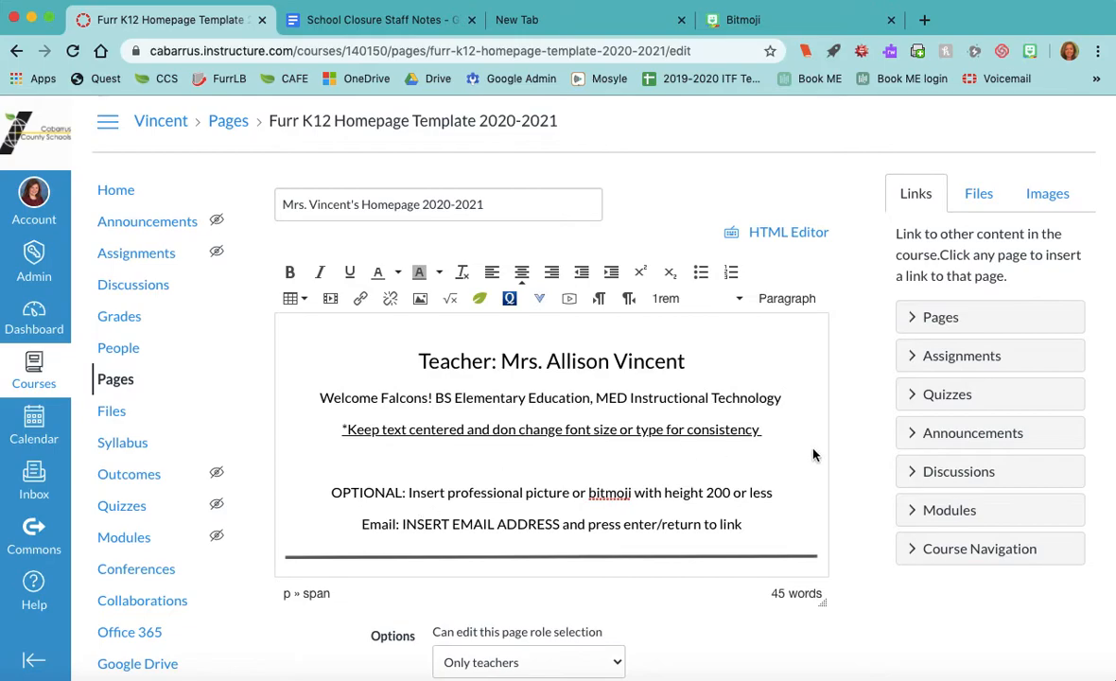
# - Delete the 'Keep text centered' instruction line
pyautogui.moveTo(760, 431); pyautogui.dragTo(377, 435)
pyautogui.tripleClick(336, 429)
pyautogui.press('BackSpace')
pyautogui.press('BackSpace')
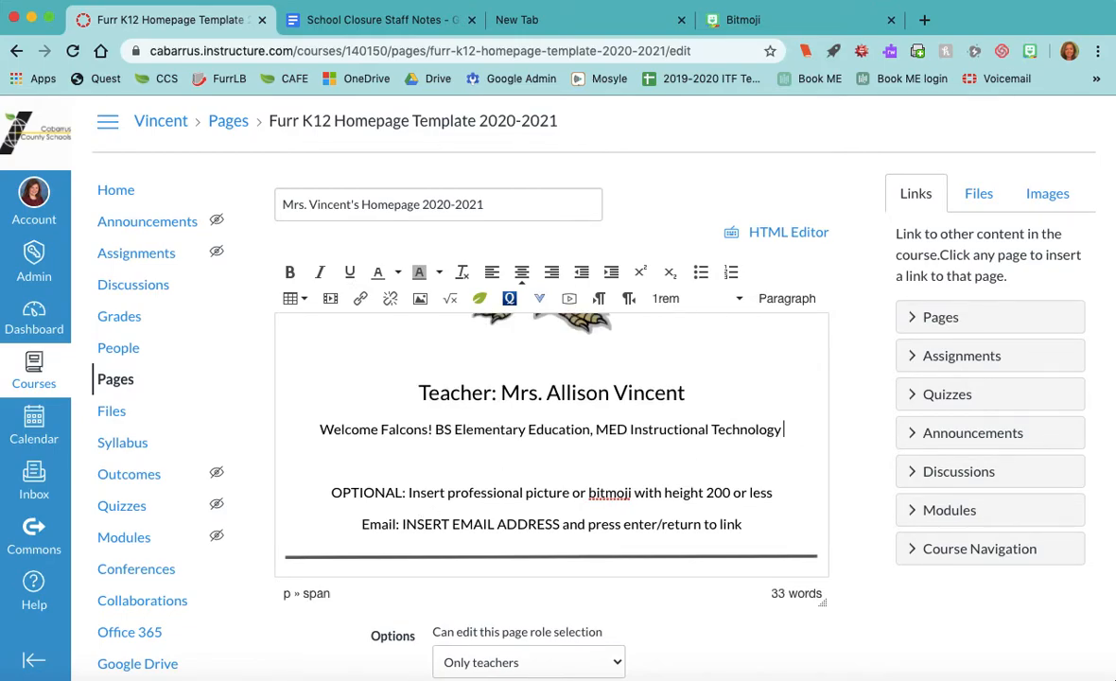
# - Delete the 'OPTIONAL: Insert professional picture' line, keeping one blank line above Email
pyautogui.scroll(-1, 462, 480)
pyautogui.click(501, 404)
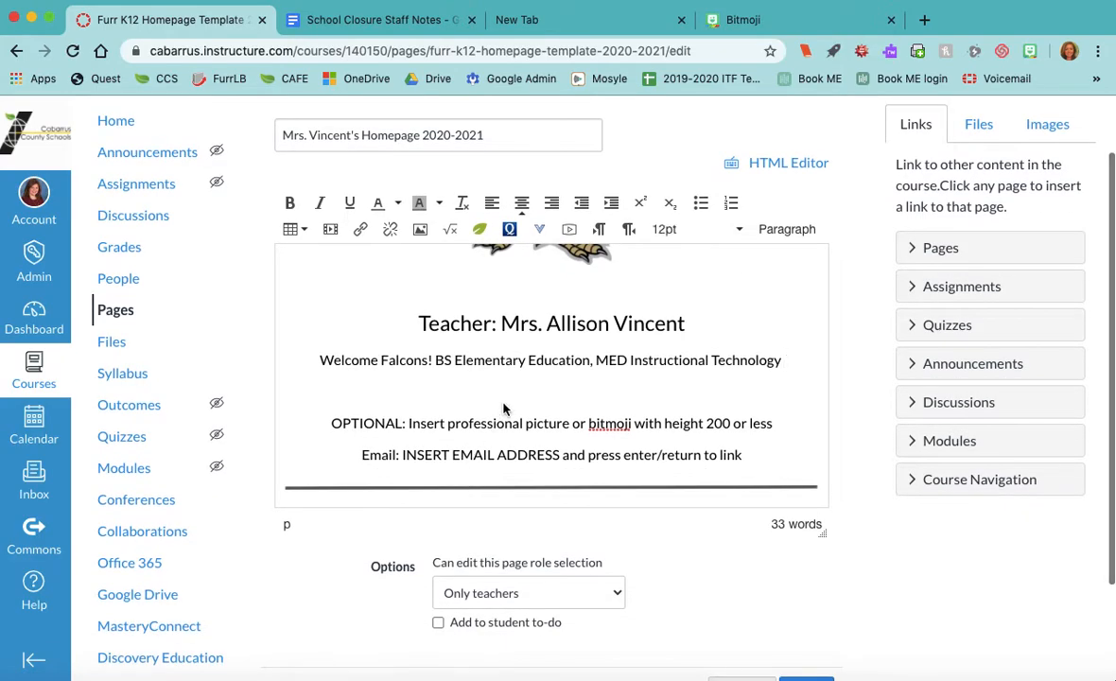
pyautogui.press('BackSpace')
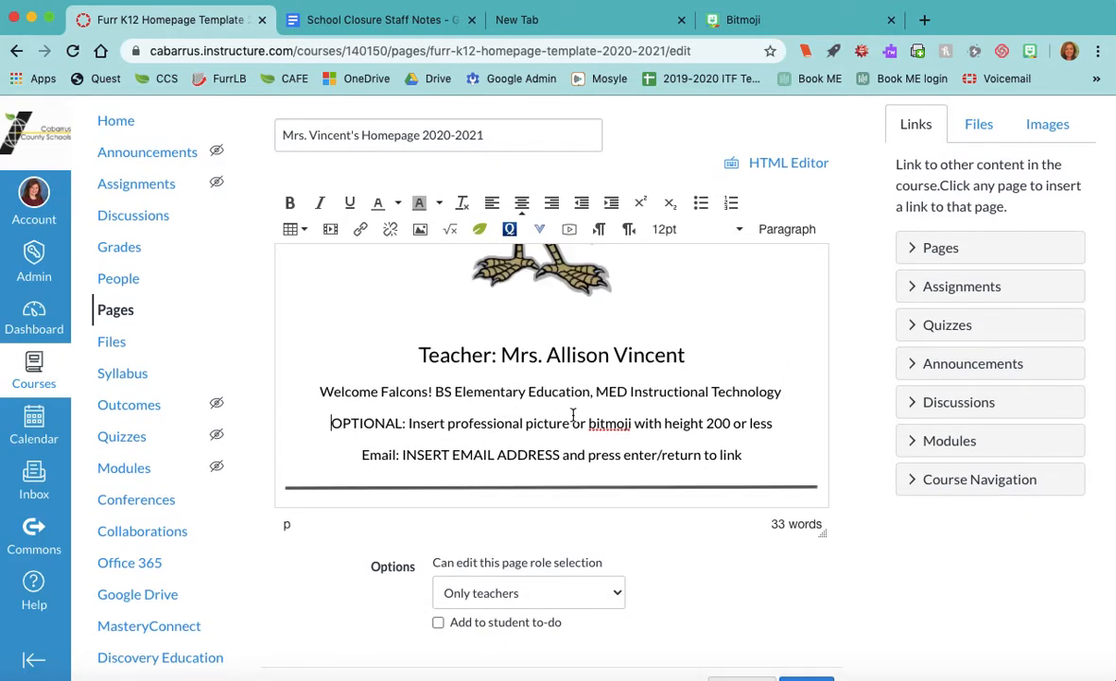
pyautogui.press('Return')
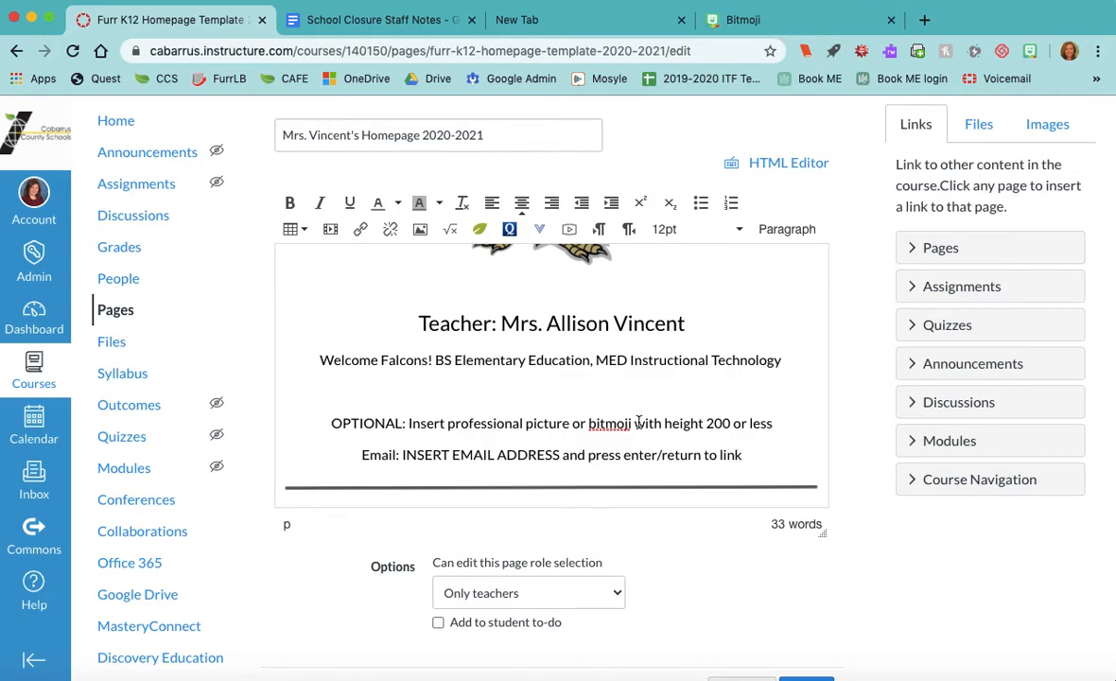
pyautogui.click(772, 426)
pyautogui.tripleClick(788, 426)
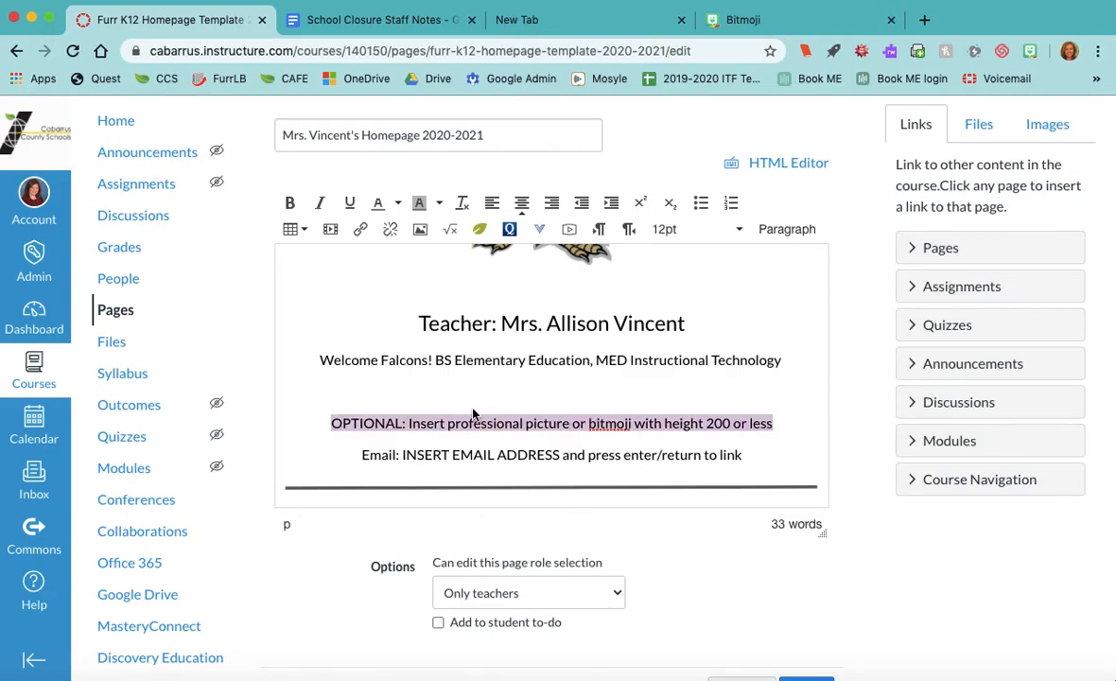
pyautogui.press('BackSpace')
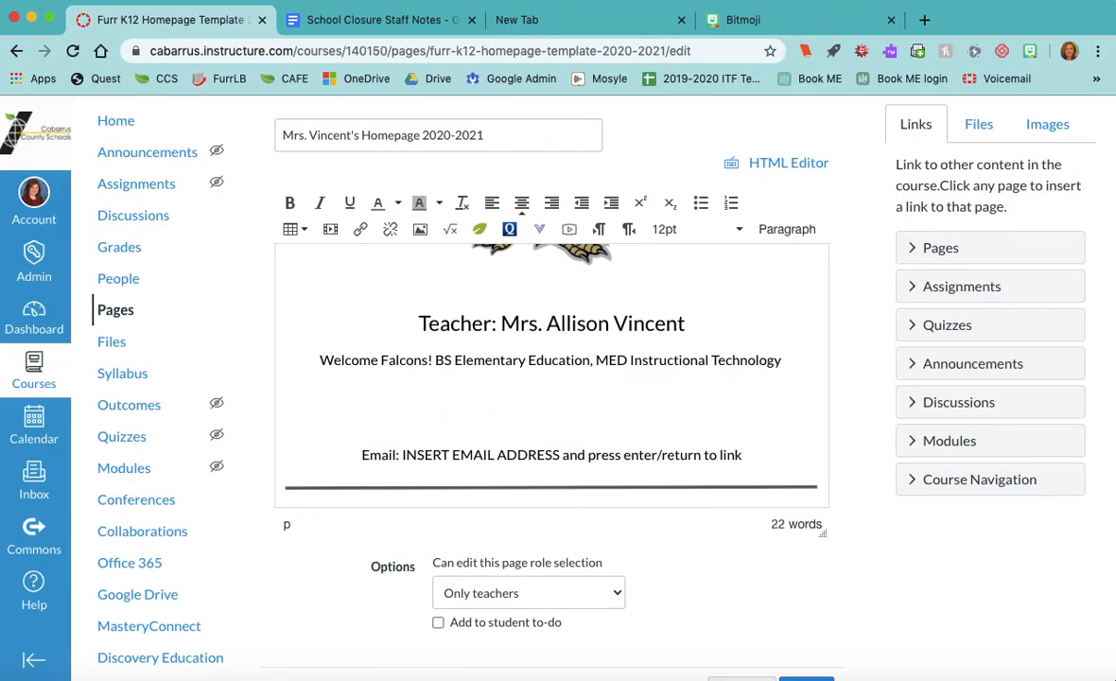
pyautogui.press('BackSpace')
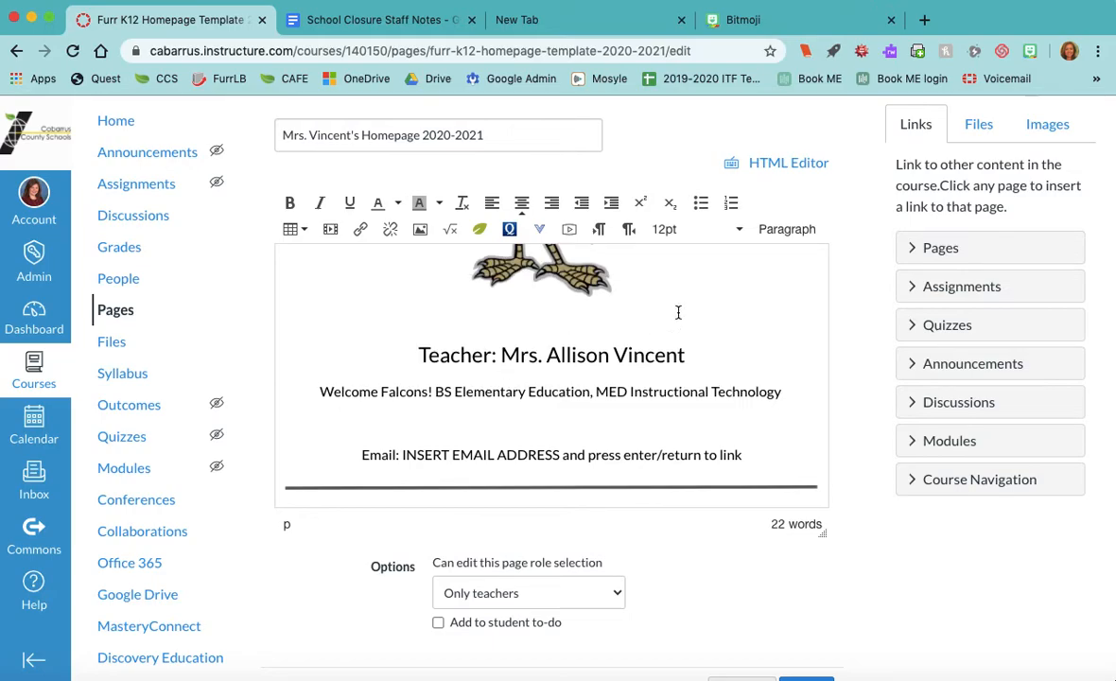
# - Copy the INTERNET-globe Bitmoji from the Bitmoji extension and paste it above the Email line
pyautogui.click(1032, 52)
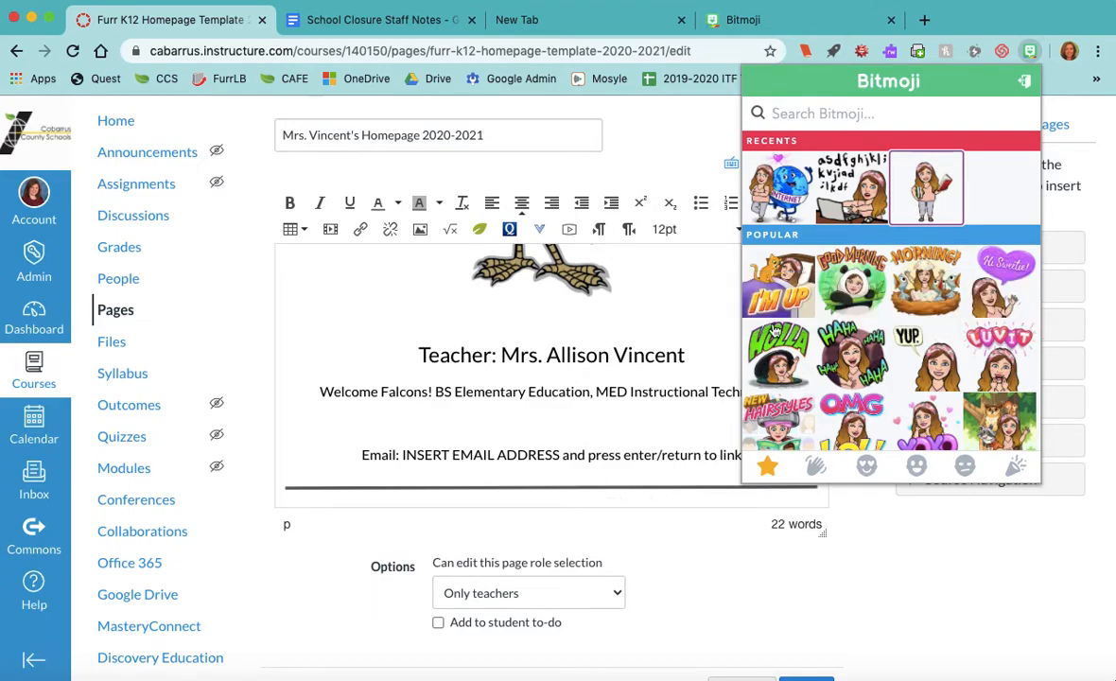
pyautogui.rightClick(778, 189)
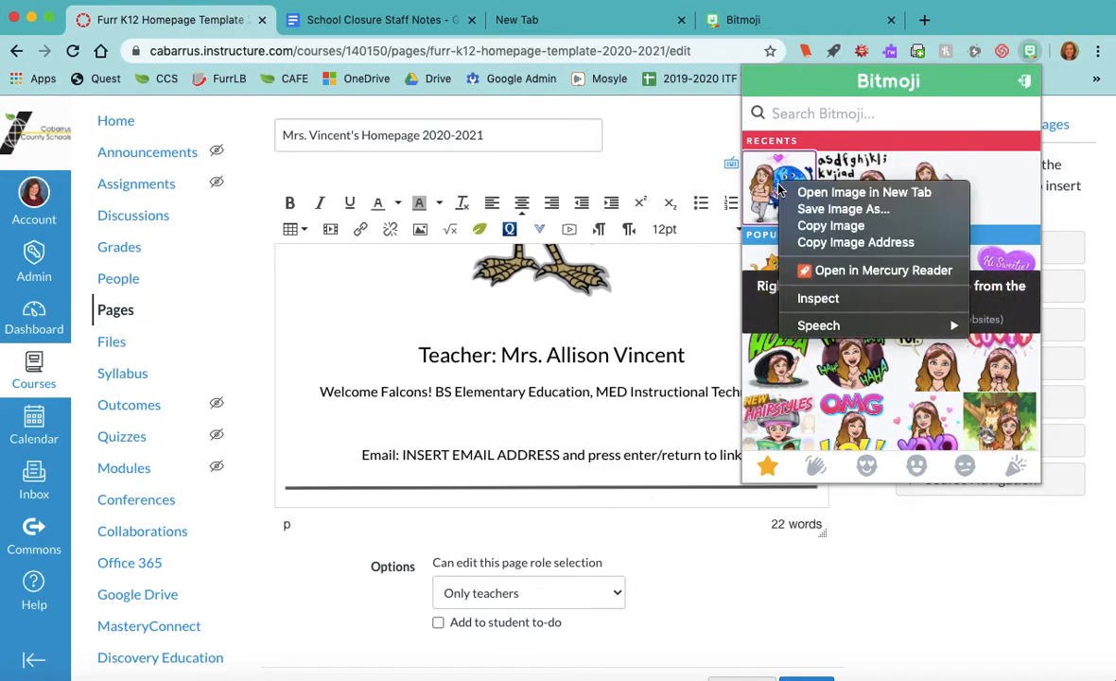
pyautogui.click(809, 227)
pyautogui.click(570, 420)
pyautogui.press('super+v')
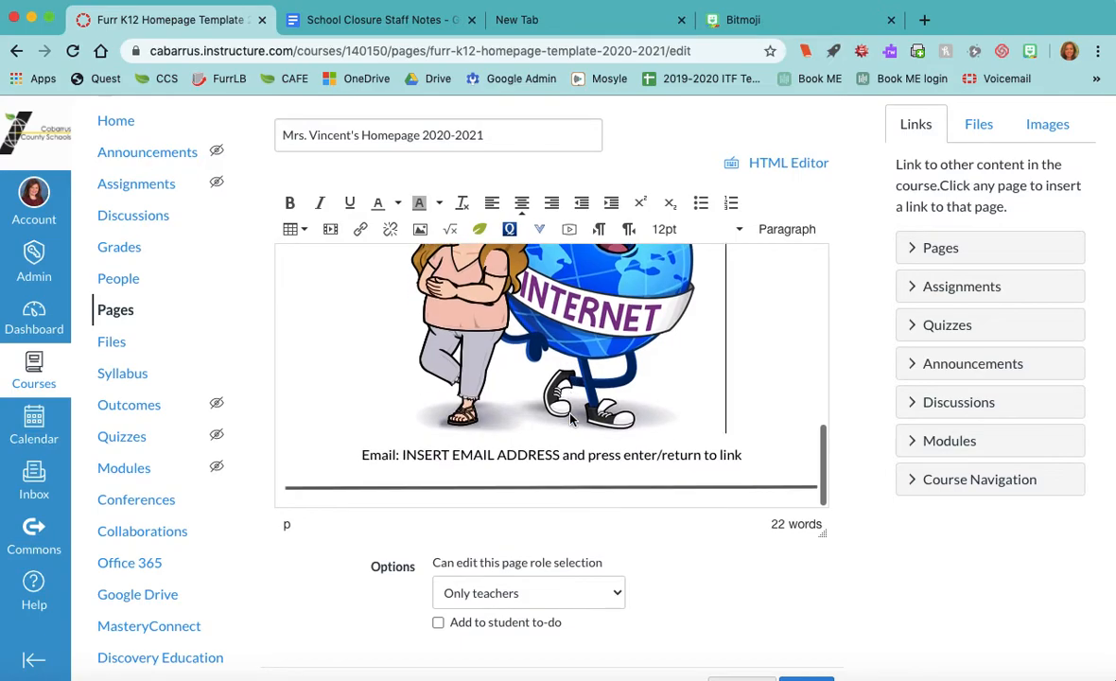
pyautogui.scroll(2, 670, 413)
pyautogui.scroll(2, 670, 412)
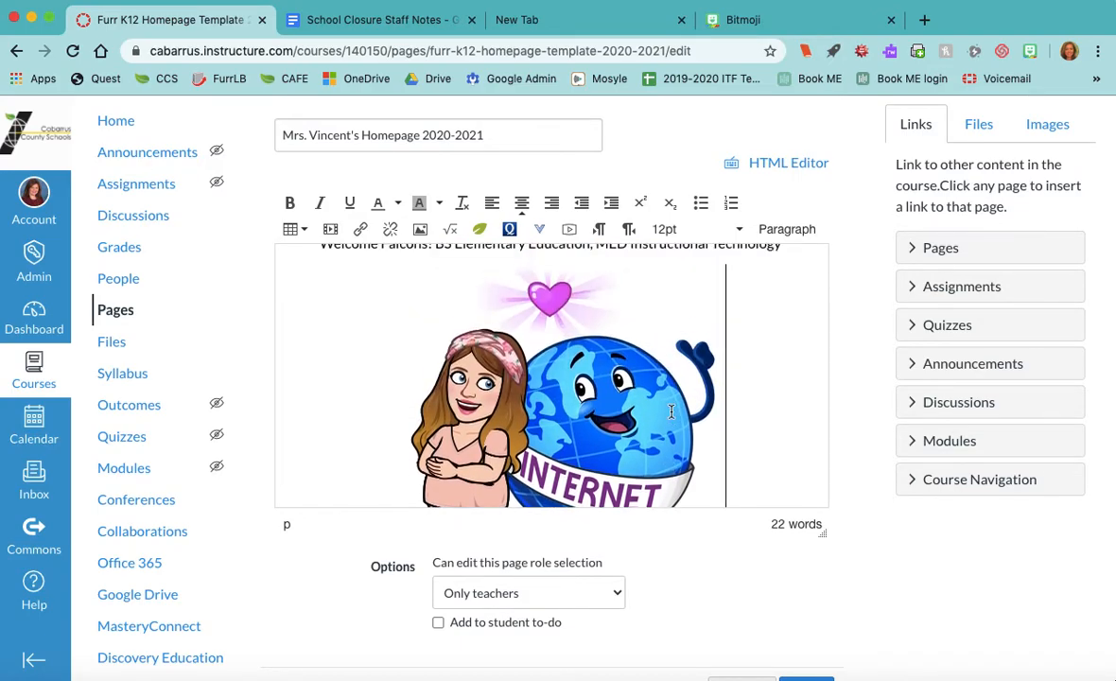
pyautogui.scroll(5, 670, 412)
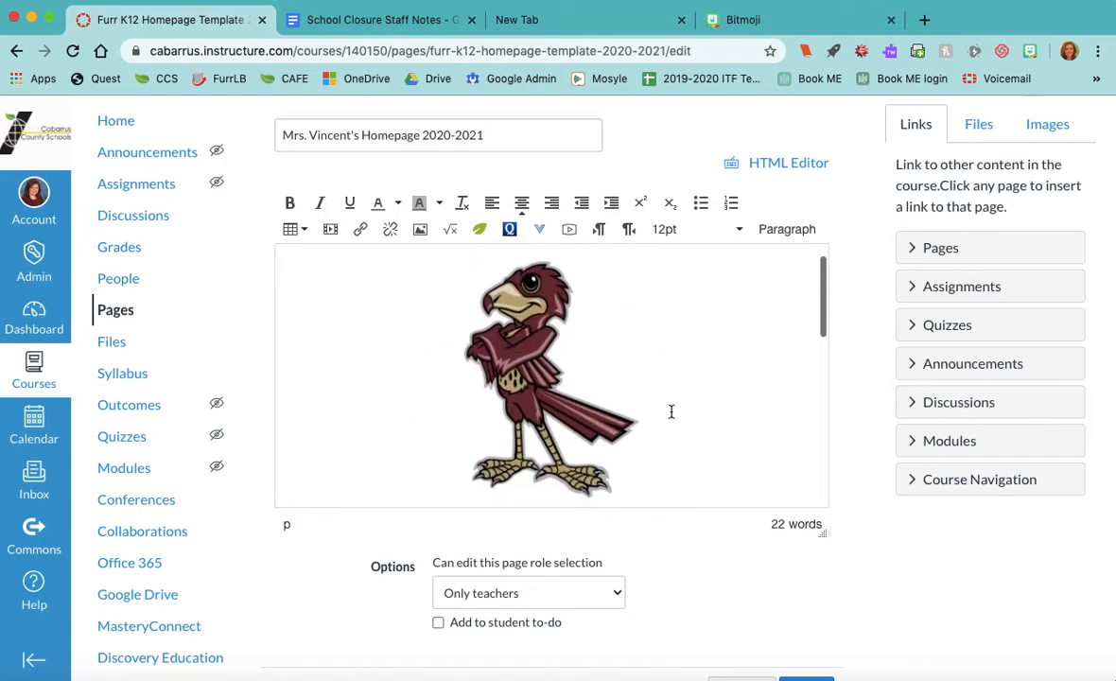
# - Resize the pasted Bitmoji from 398 to 200 x 200 pixels in its image properties
pyautogui.scroll(-8, 672, 411)
pyautogui.click(589, 386)
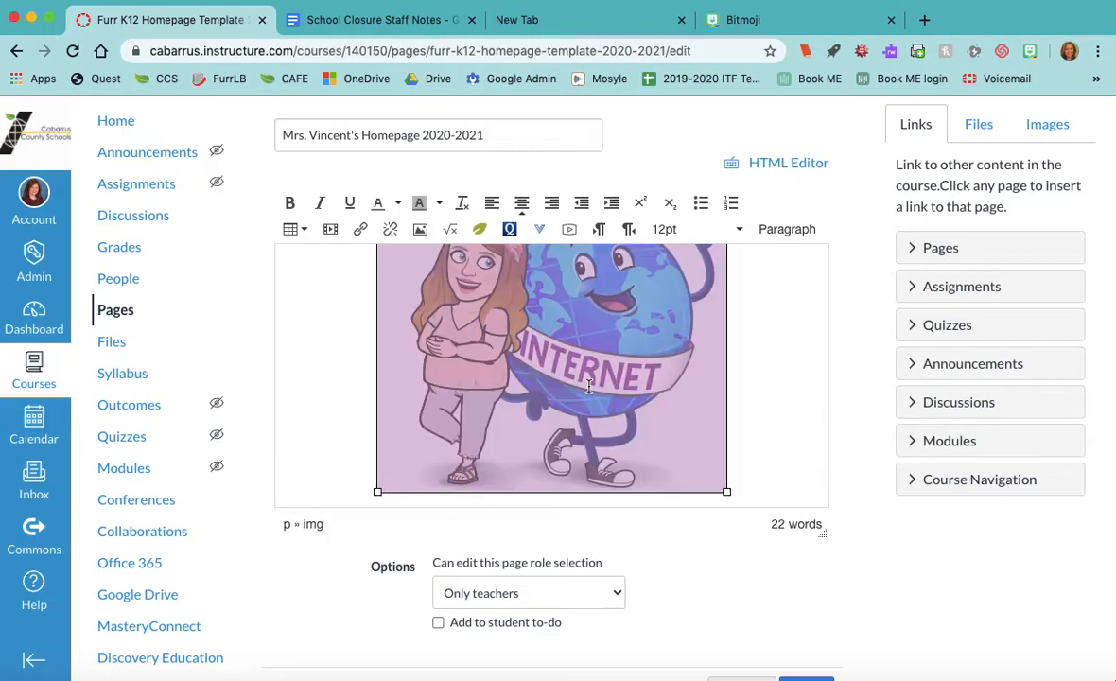
pyautogui.click(421, 237)
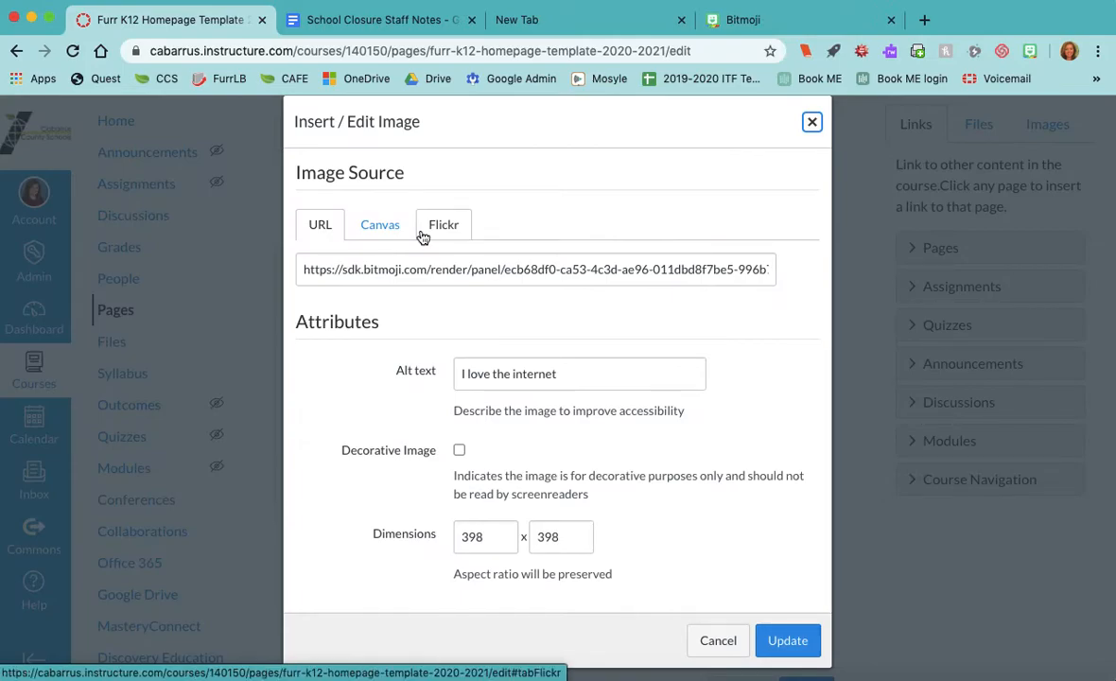
pyautogui.click(480, 538)
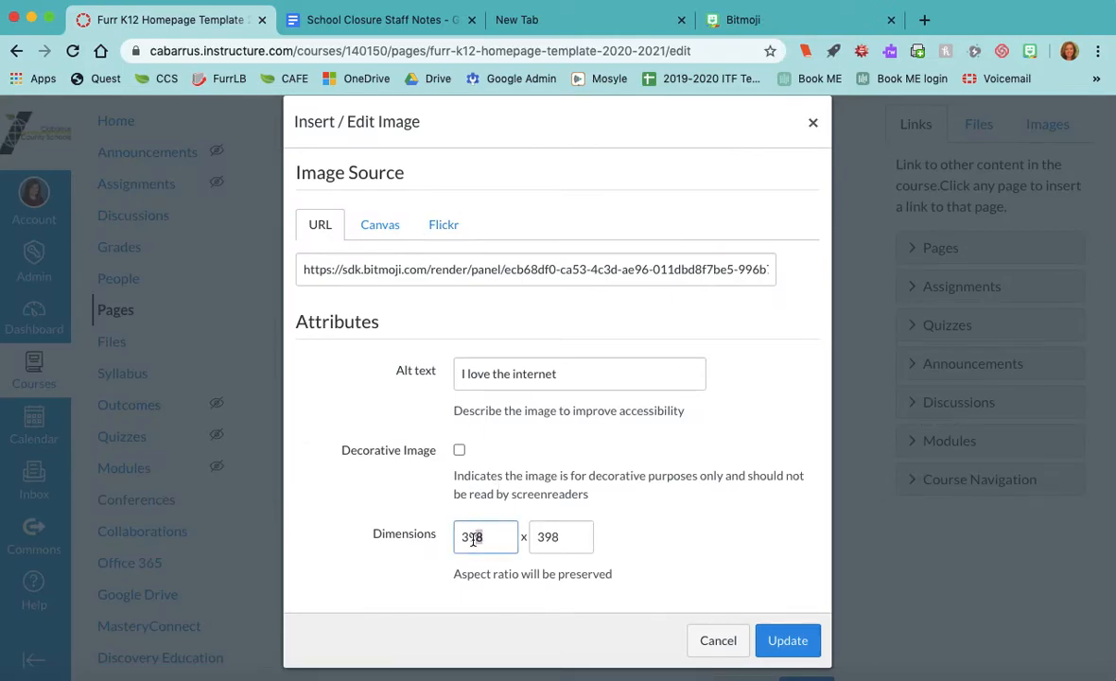
pyautogui.write('200')
pyautogui.click(691, 555)
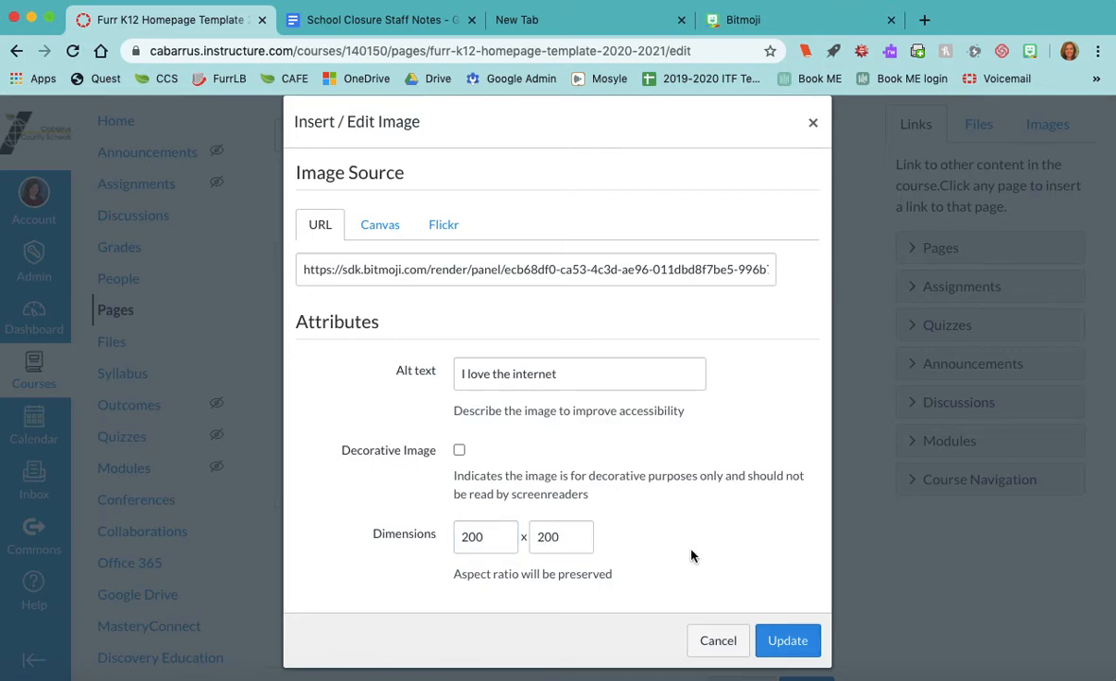
pyautogui.click(786, 642)
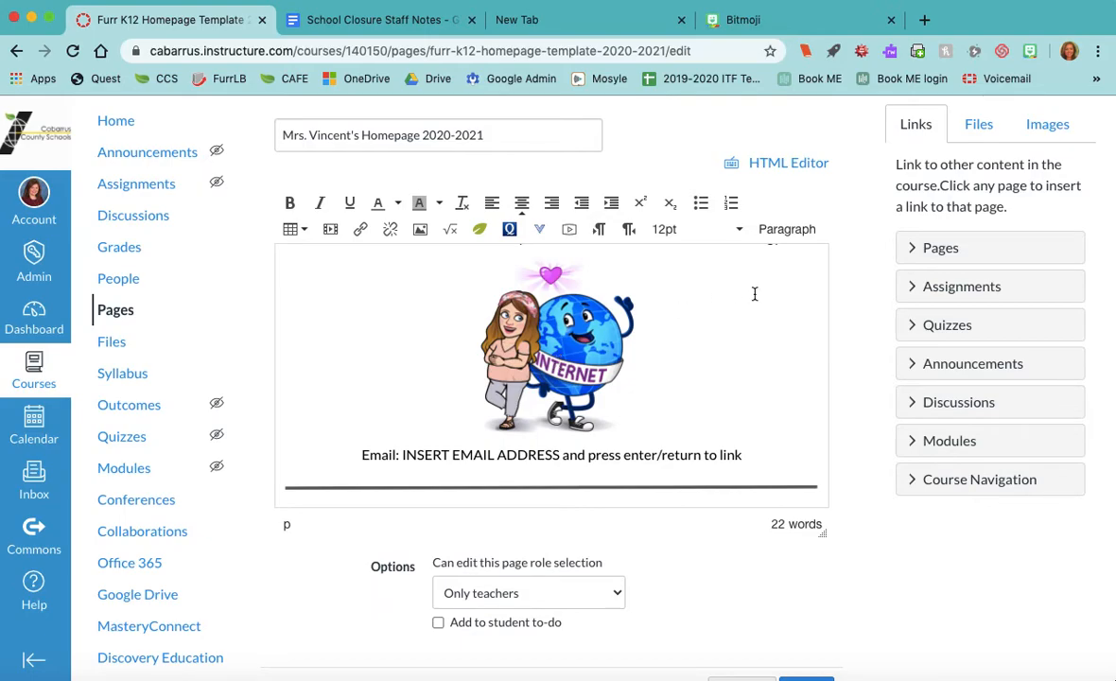
# - Show the sidebar's course images, listing Falcon Logo.png and grey line.png, and cancel the upload
pyautogui.scroll(3, 720, 355)
pyautogui.scroll(-3, 719, 355)
pyautogui.click(1052, 129)
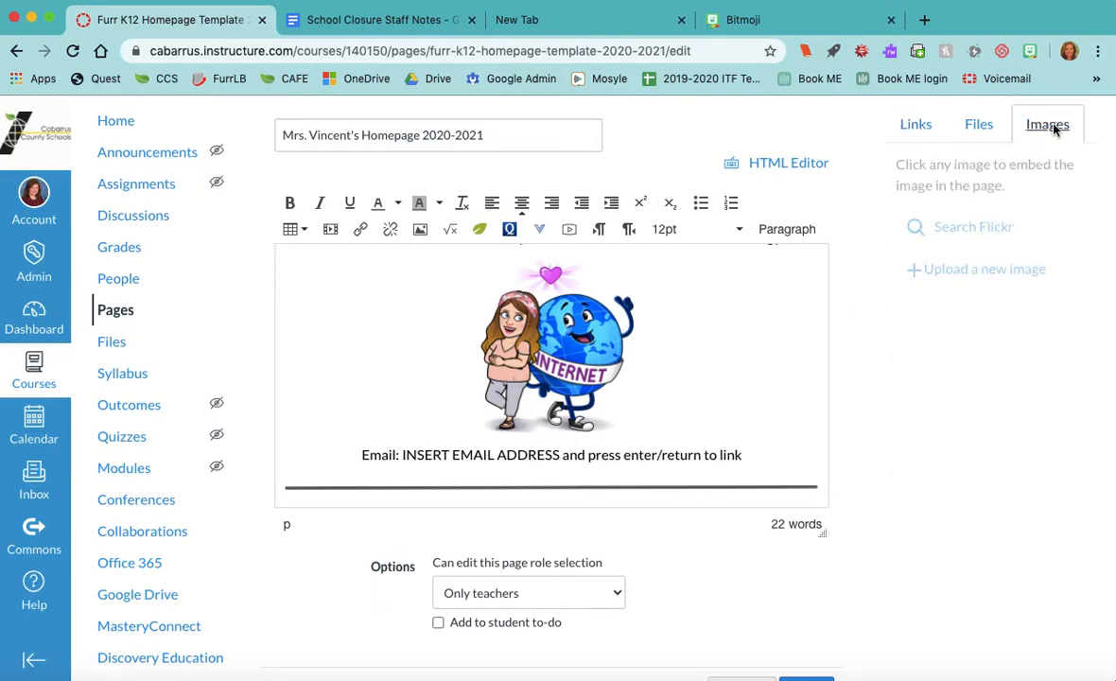
pyautogui.click(1015, 278)
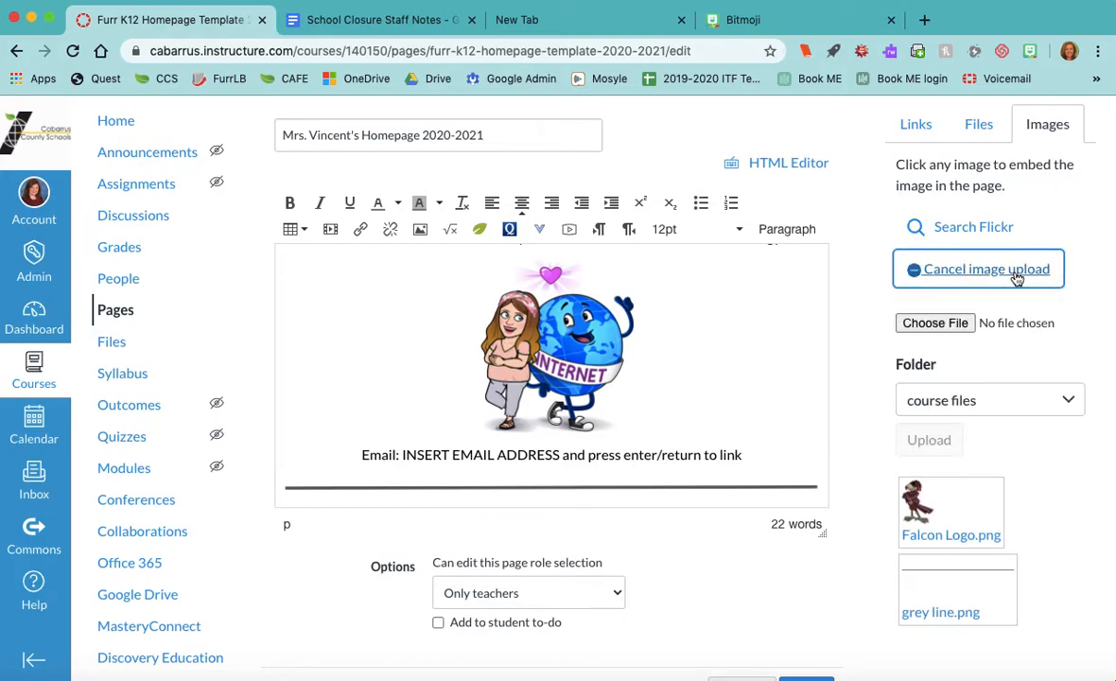
pyautogui.click(936, 318)
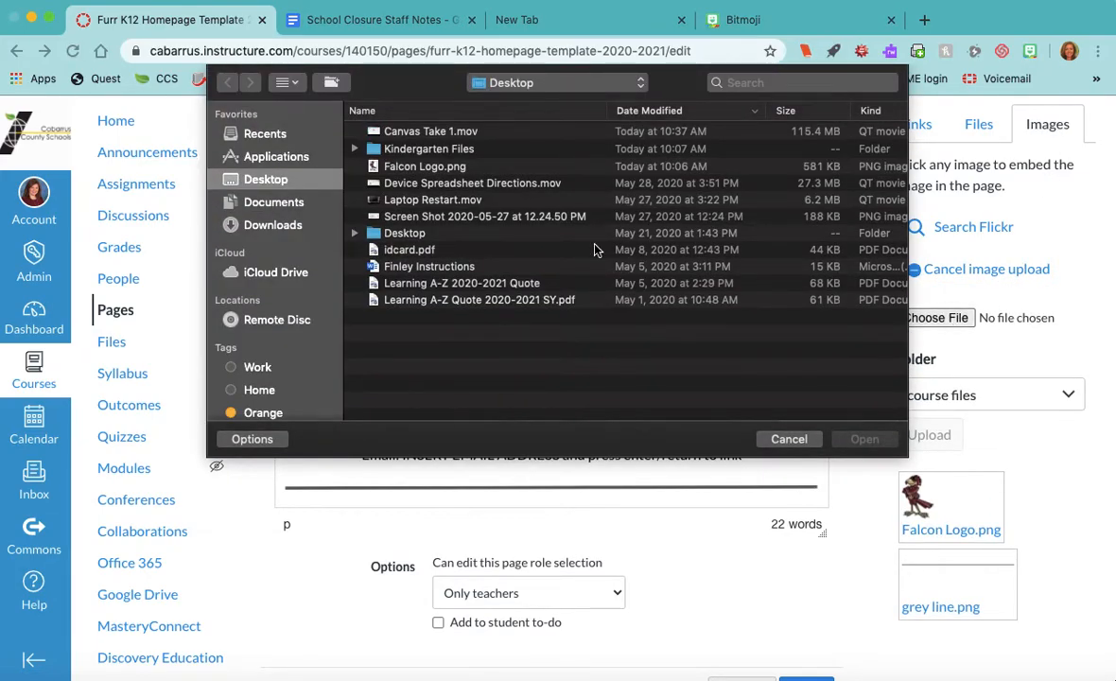
pyautogui.click(451, 168)
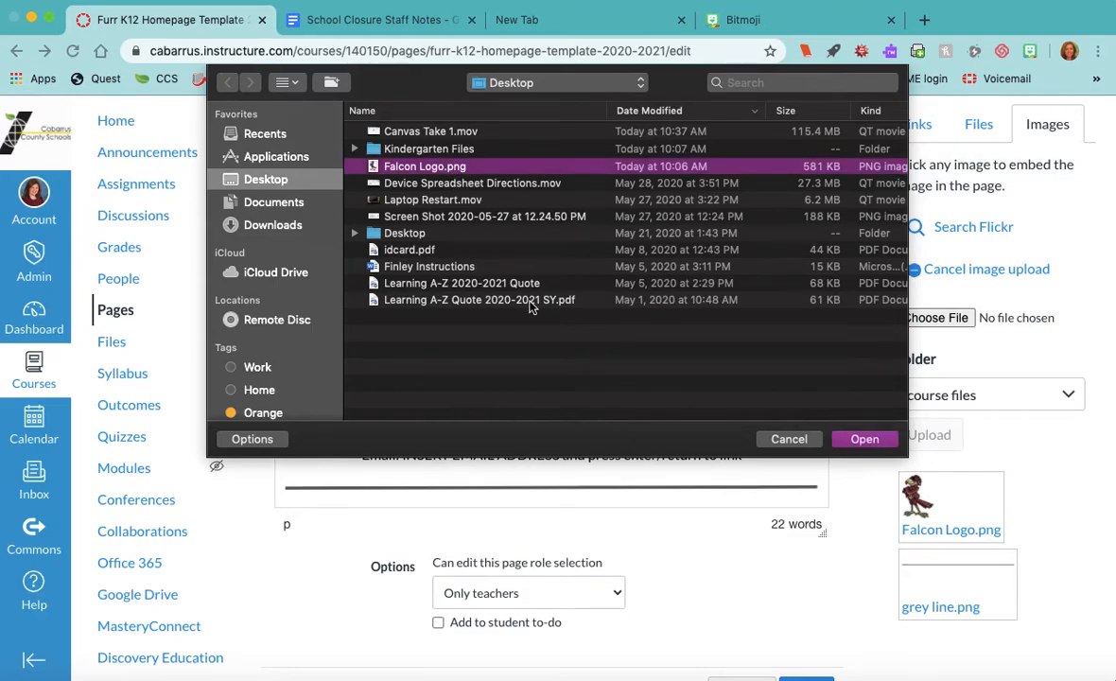
pyautogui.click(791, 439)
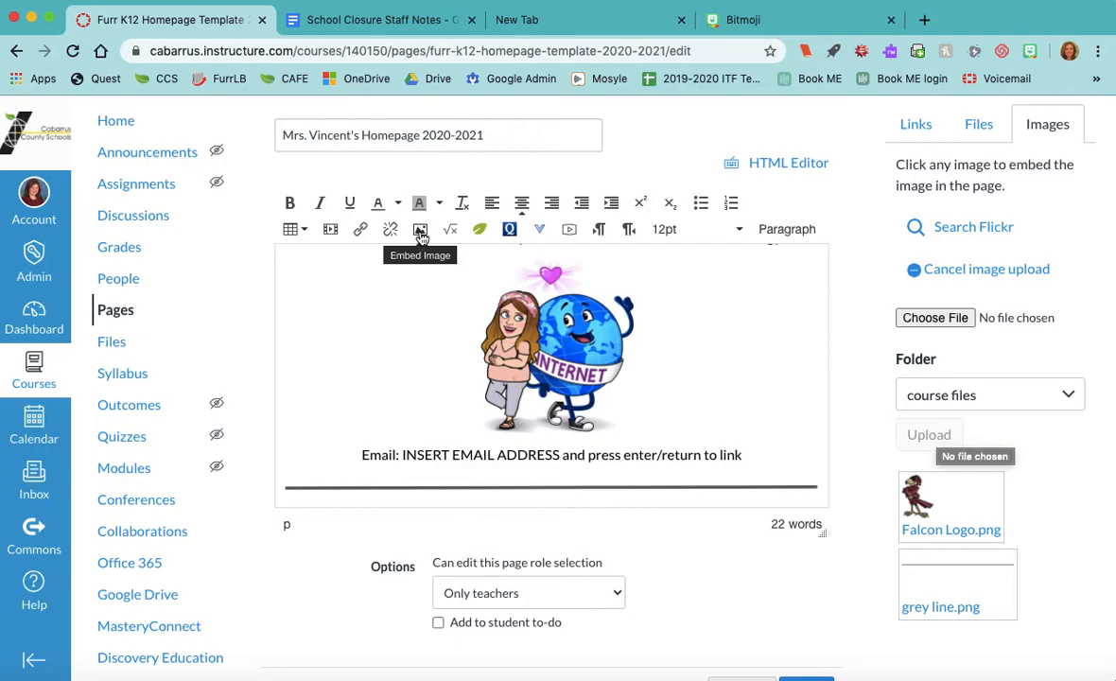
pyautogui.click(997, 268)
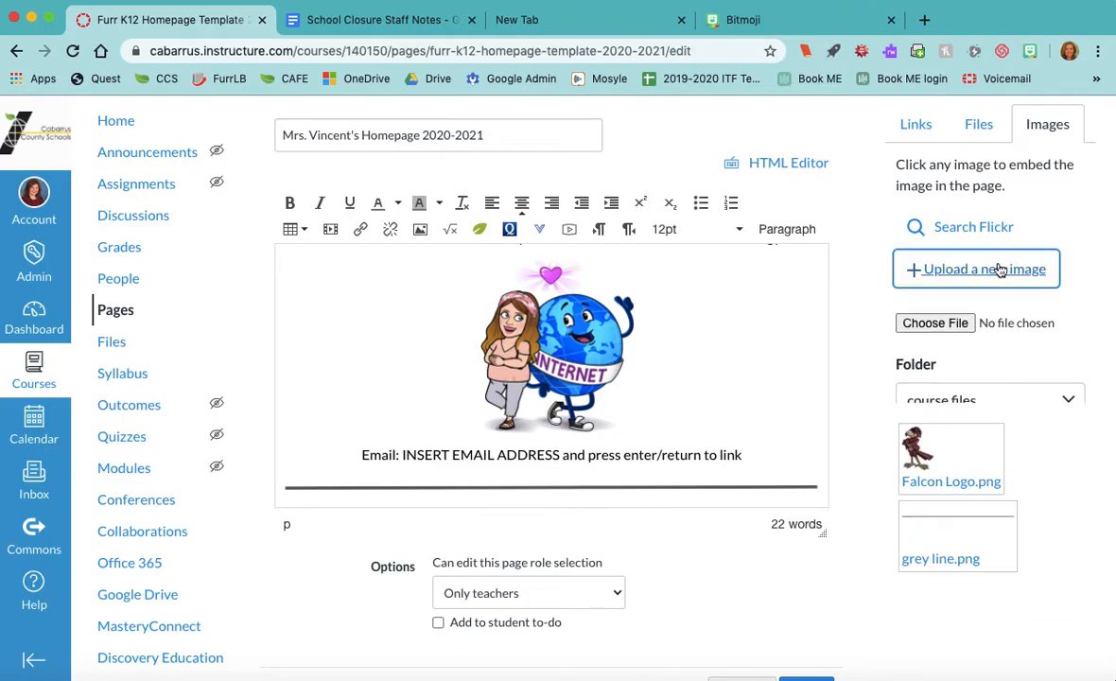
pyautogui.scroll(-2, 556, 420)
# - Replace INSERT EMAIL ADDRESS with the teacher's school email address, auto-linked
pyautogui.moveTo(754, 394); pyautogui.dragTo(405, 398)
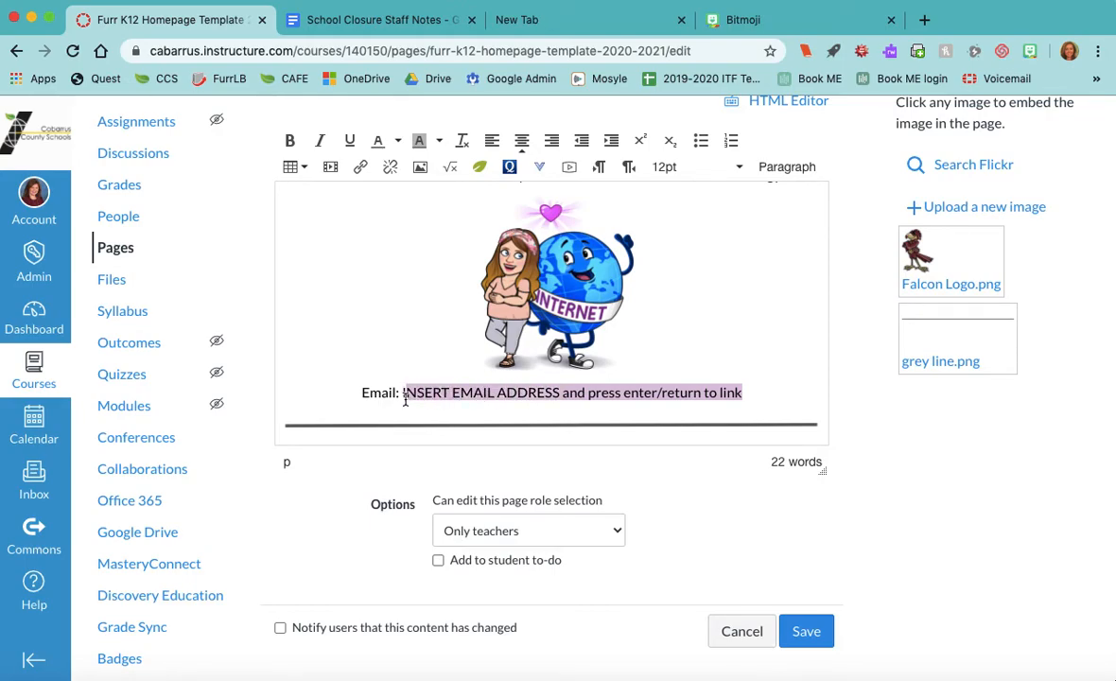
pyautogui.press('BackSpace')
pyautogui.press('BackSpace')
pyautogui.press('BackSpace')
pyautogui.press('BackSpace')
pyautogui.press('BackSpace')
pyautogui.press('BackSpace')
pyautogui.press('BackSpace')
pyautogui.press('BackSpace')
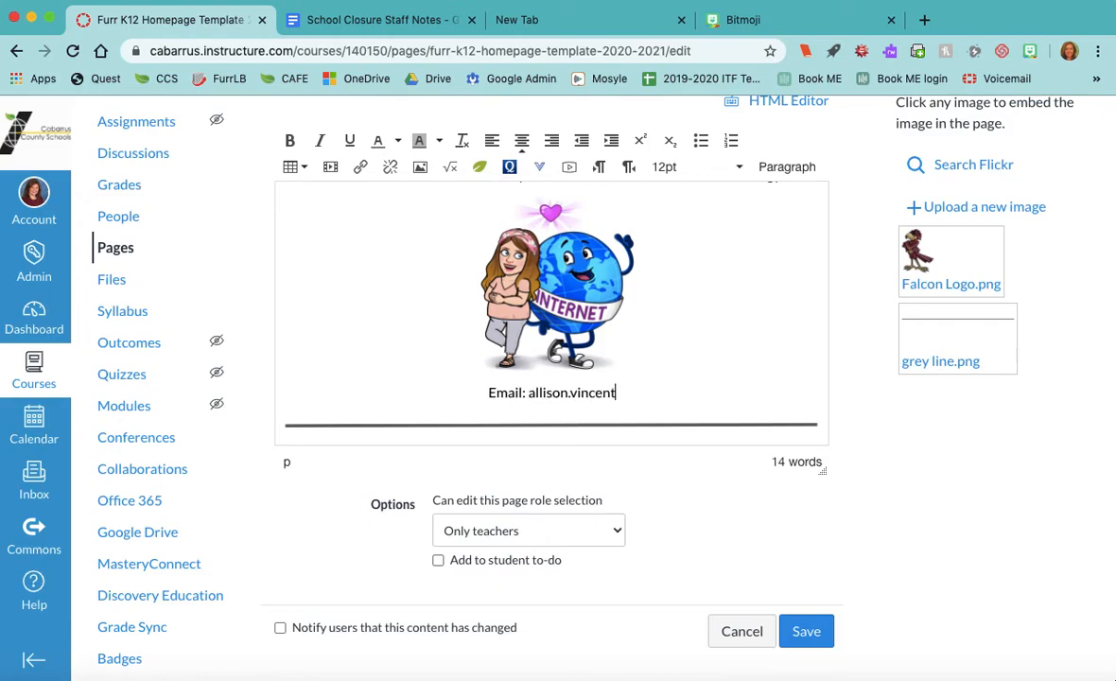
pyautogui.press('Return')
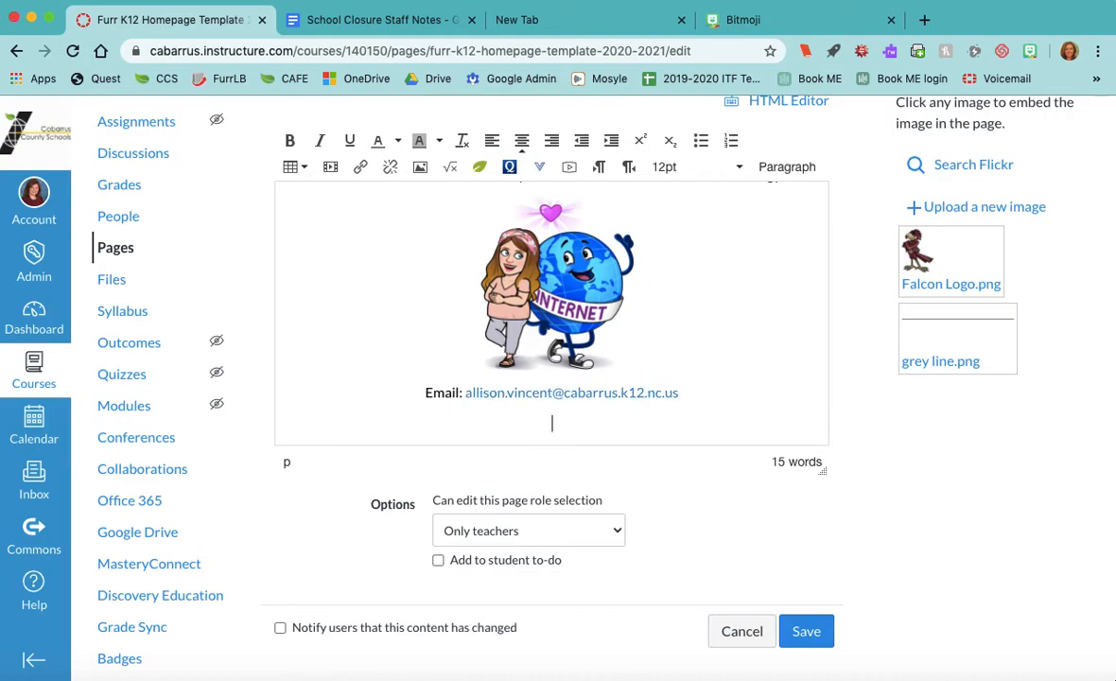
# - Remove the empty line below the email address
pyautogui.scroll(-1, 551, 312)
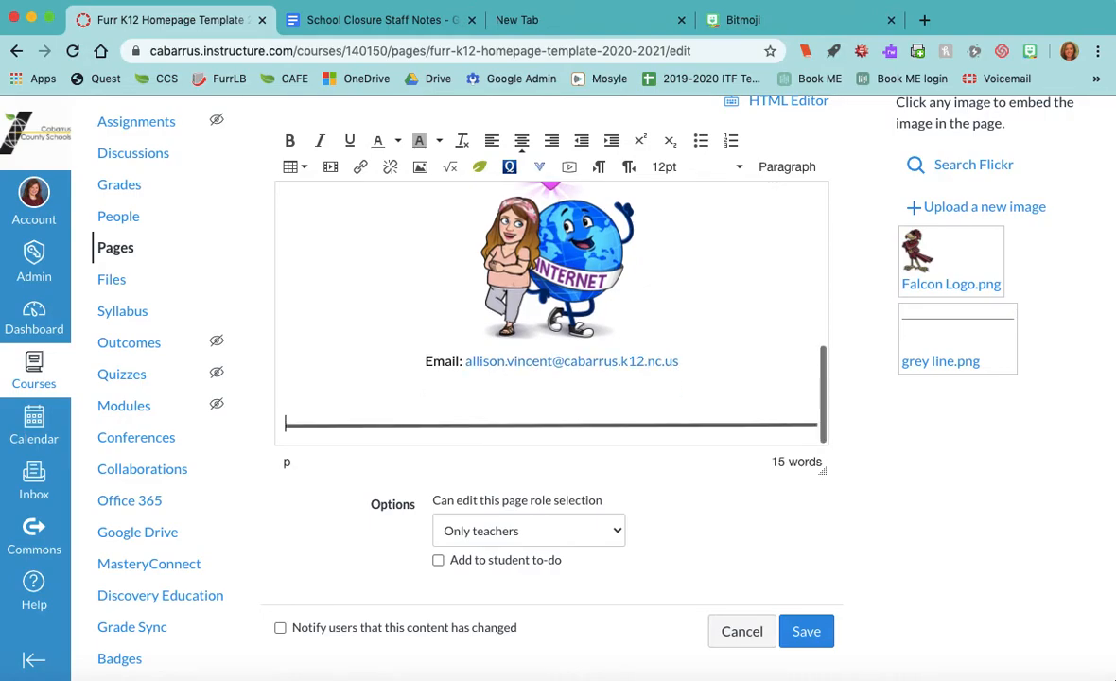
pyautogui.press('BackSpace')
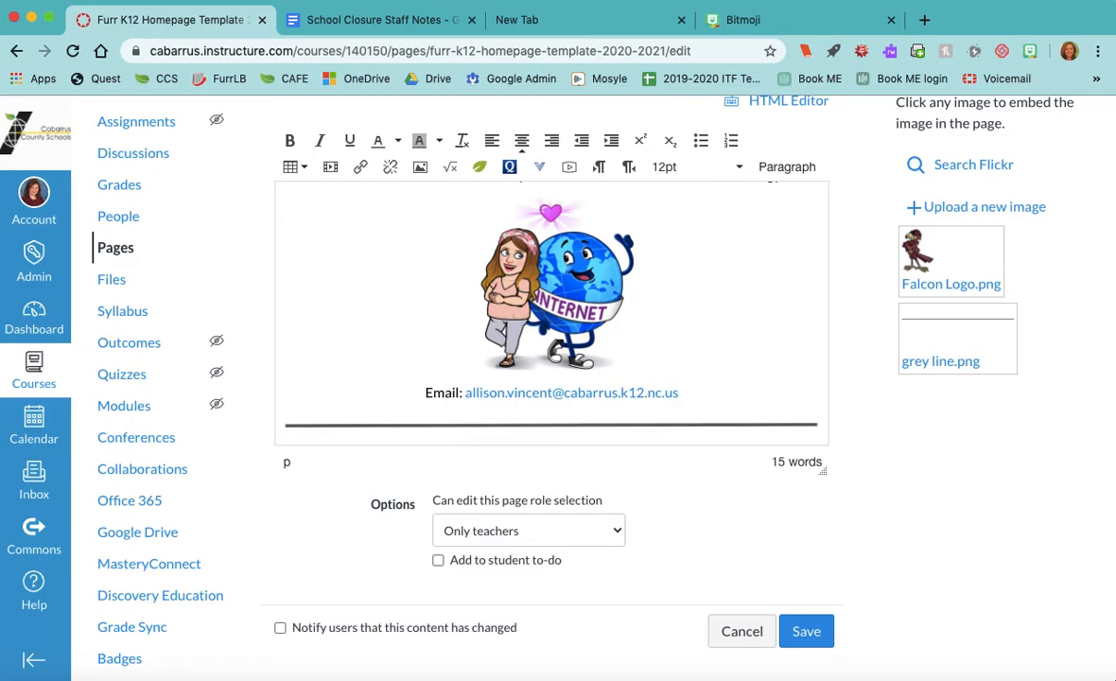
pyautogui.scroll(-2, 633, 417)
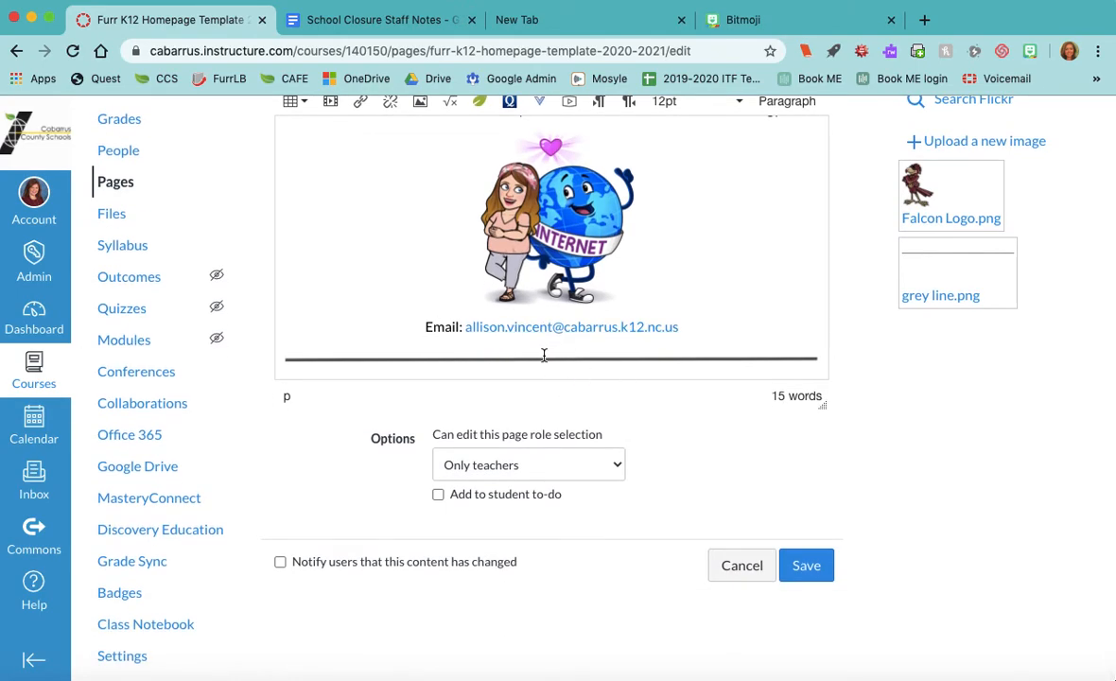
pyautogui.scroll(10, 544, 355)
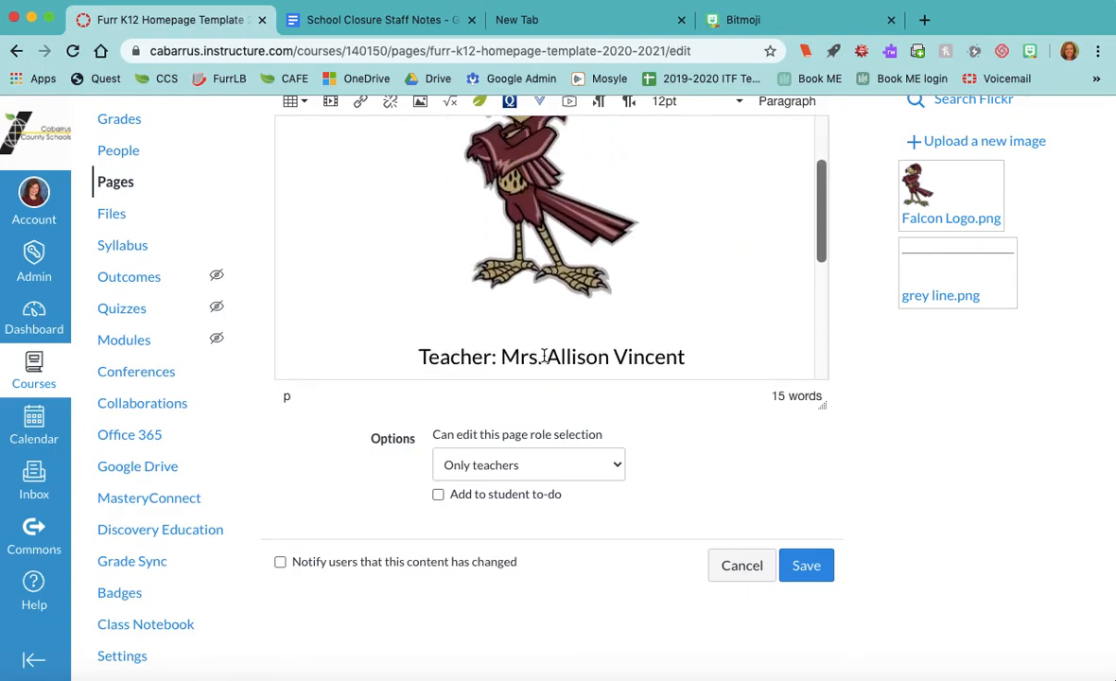
# - Save the edited homepage and review the published page with its Bitmoji and email
pyautogui.click(807, 567)
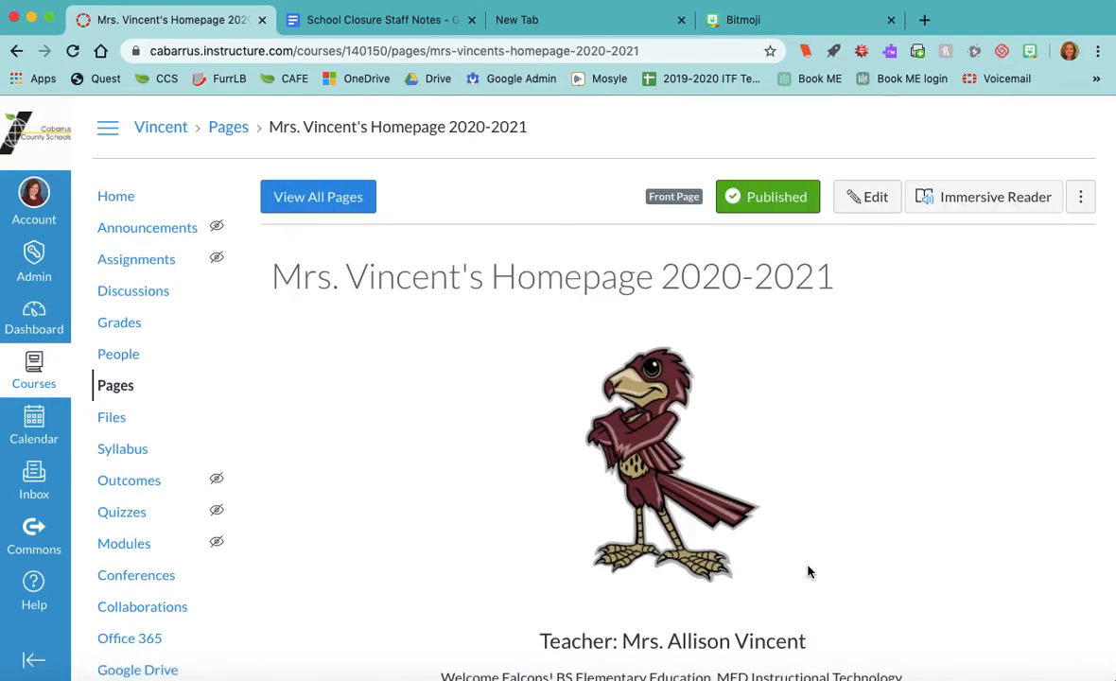
pyautogui.scroll(-5, 808, 570)
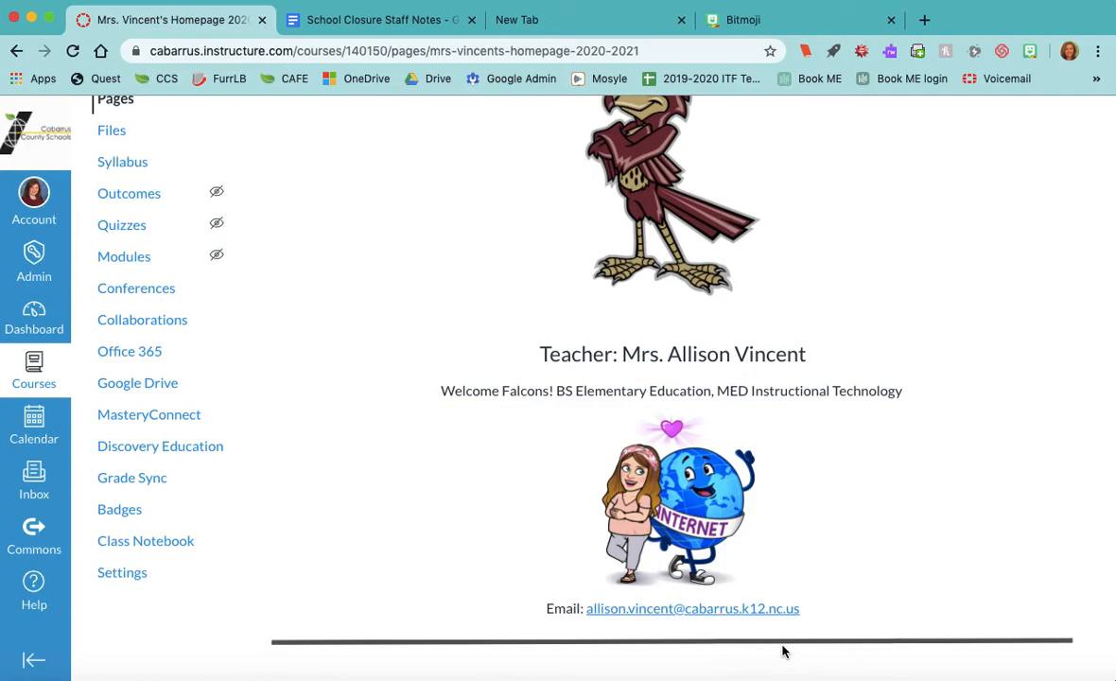
pyautogui.scroll(3, 654, 232)
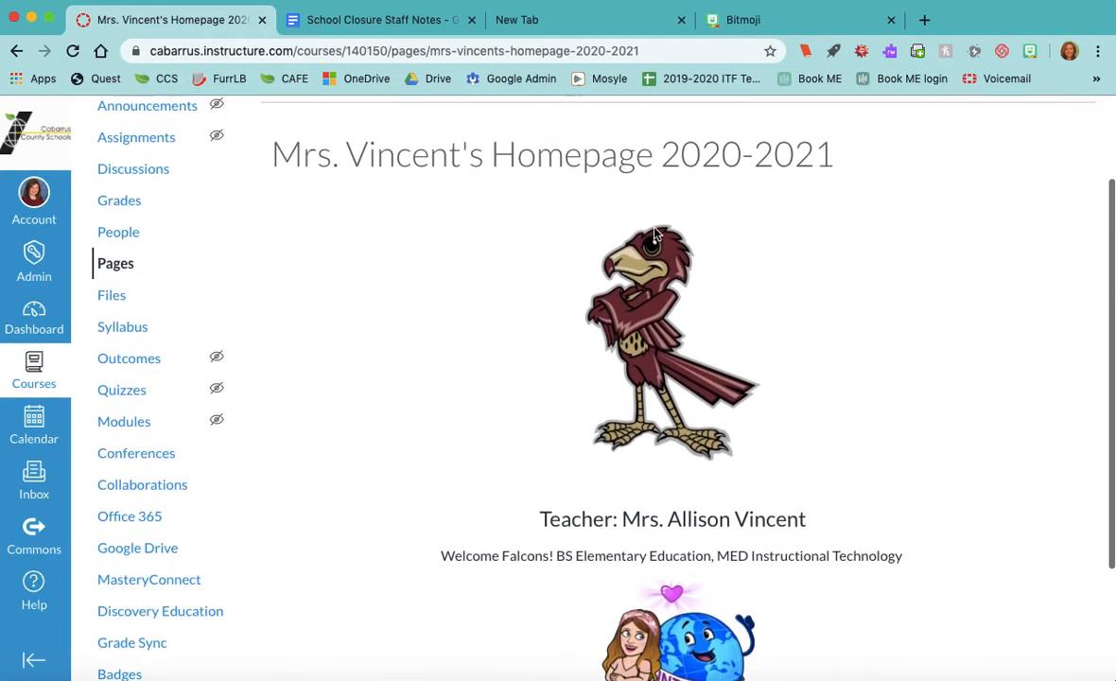
pyautogui.scroll(2, 655, 232)
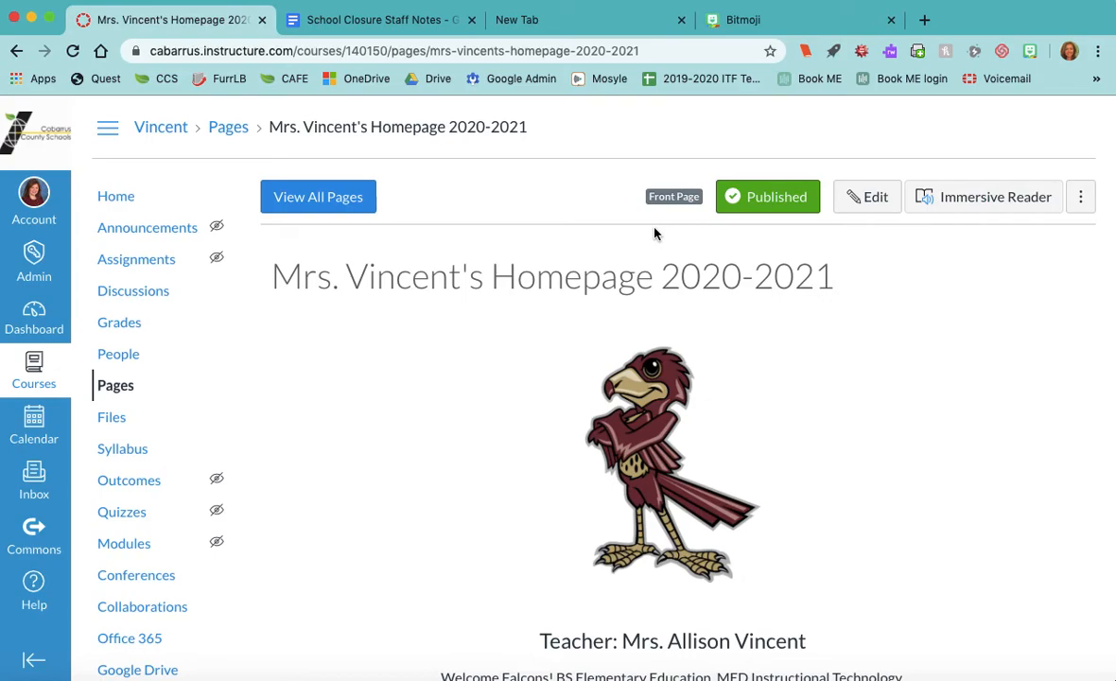
pyautogui.click(34, 367)
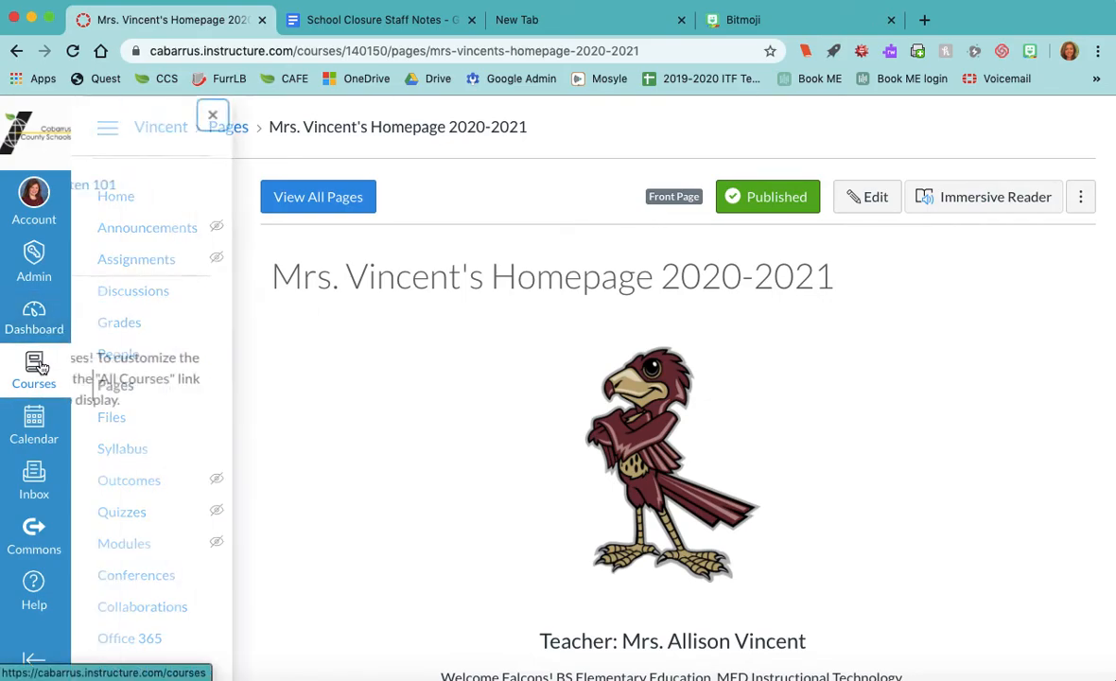
pyautogui.click(186, 216)
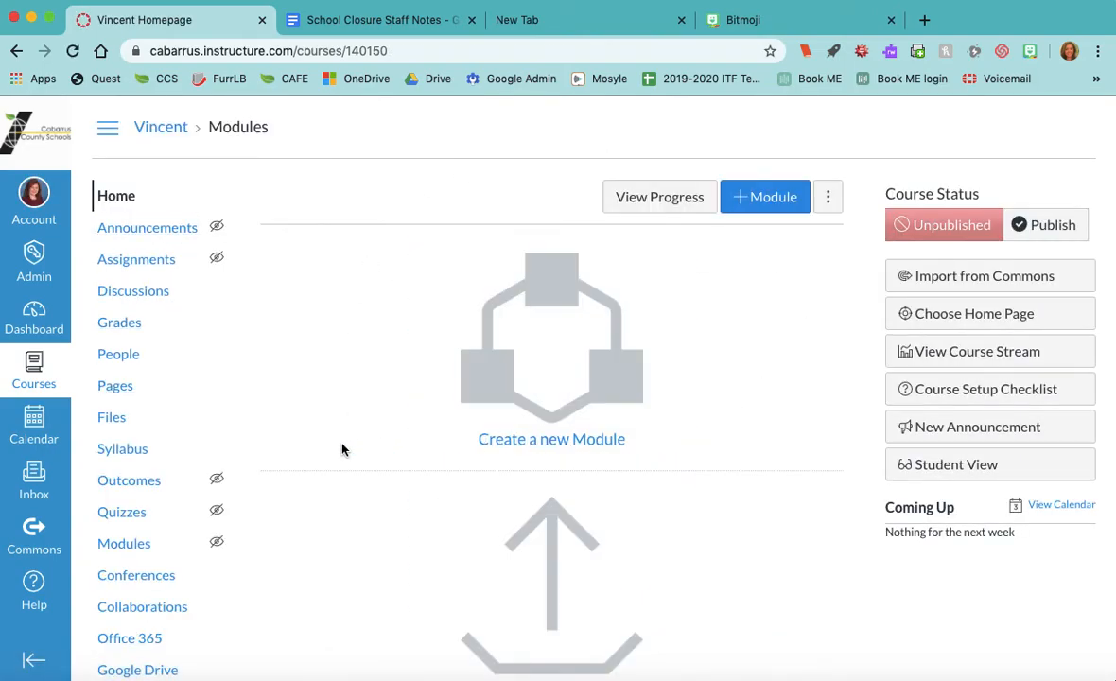
pyautogui.click(123, 388)
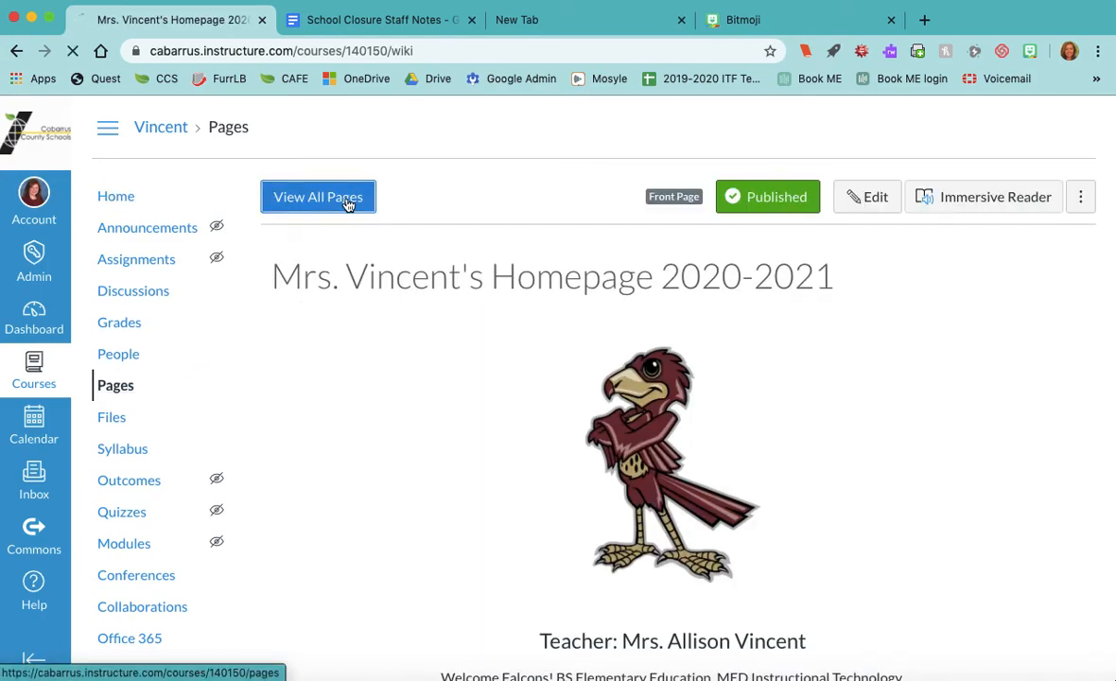
pyautogui.click(341, 200)
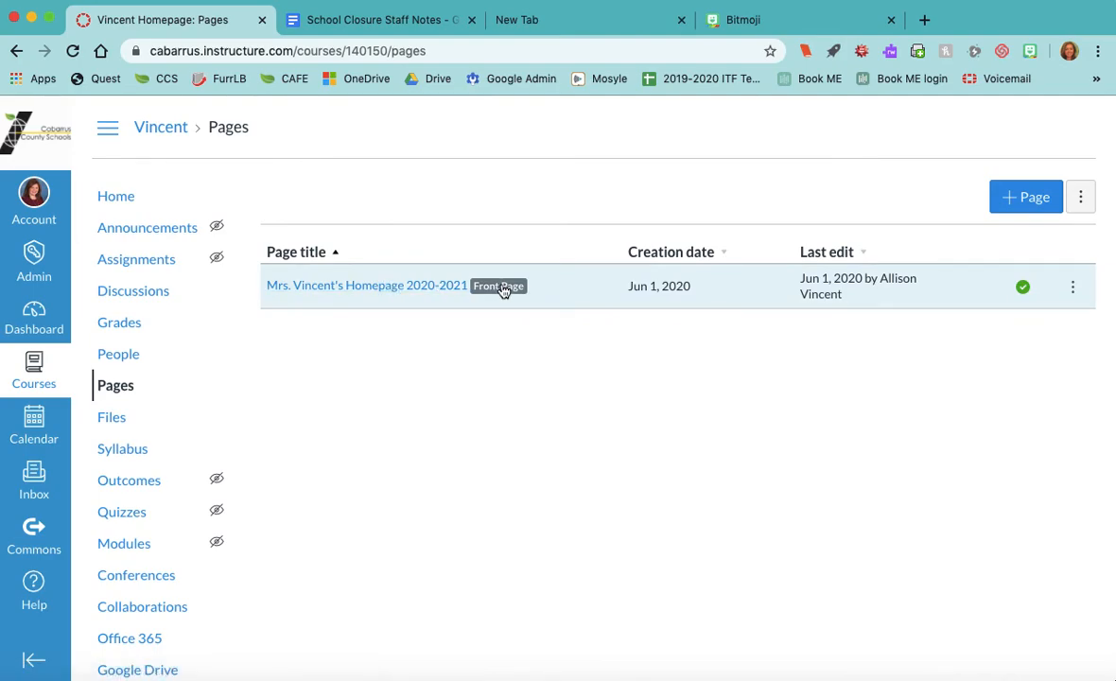
pyautogui.click(406, 288)
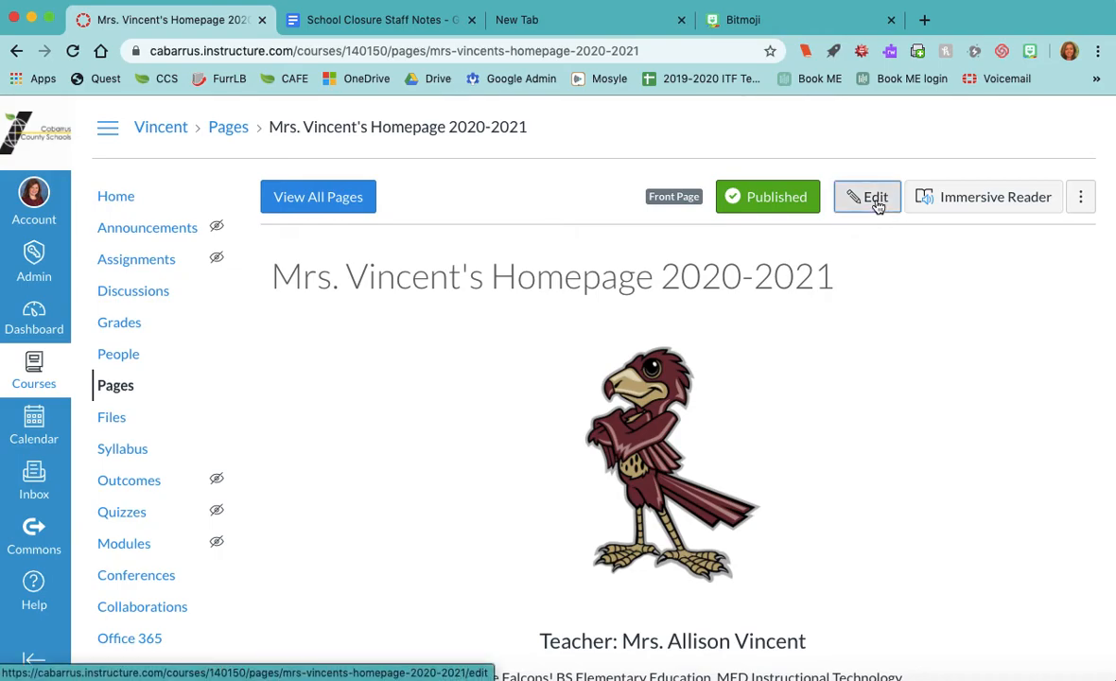
# - Reopen the page editor, cancel without changes, and go to the course Settings
pyautogui.click(872, 197)
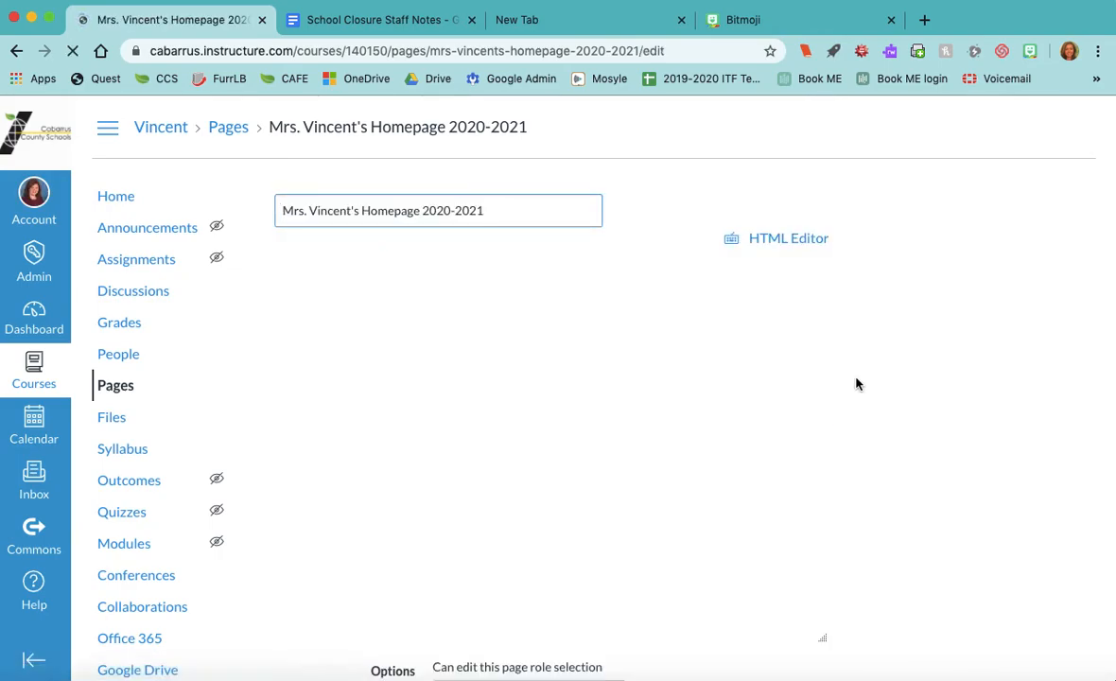
pyautogui.scroll(-5, 857, 381)
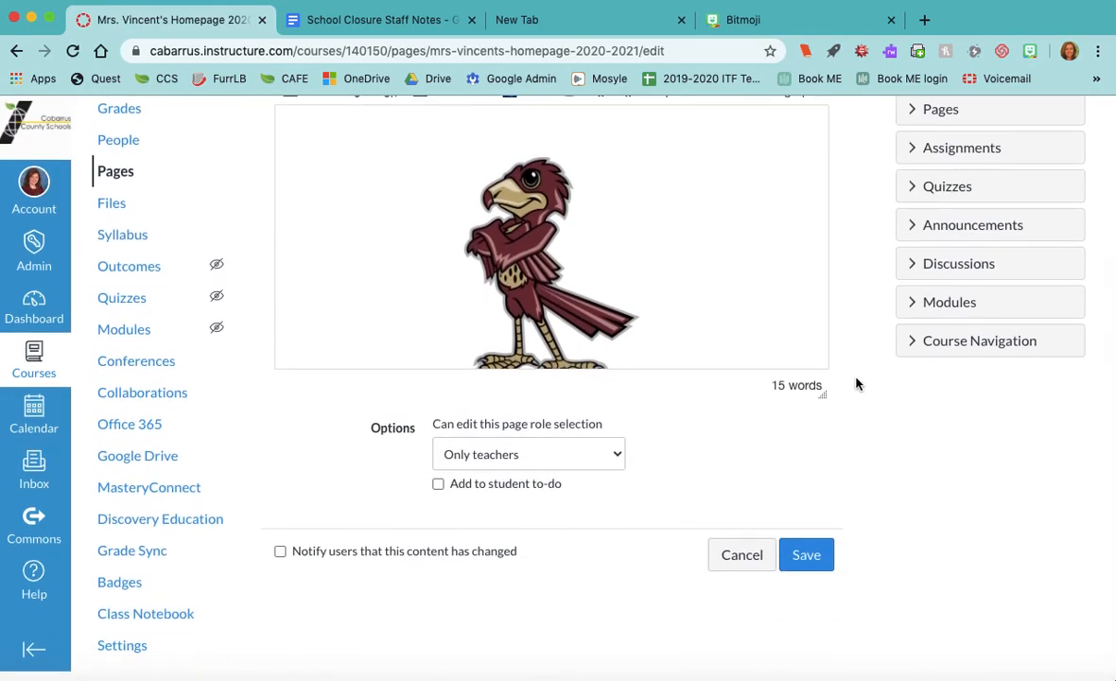
pyautogui.click(743, 566)
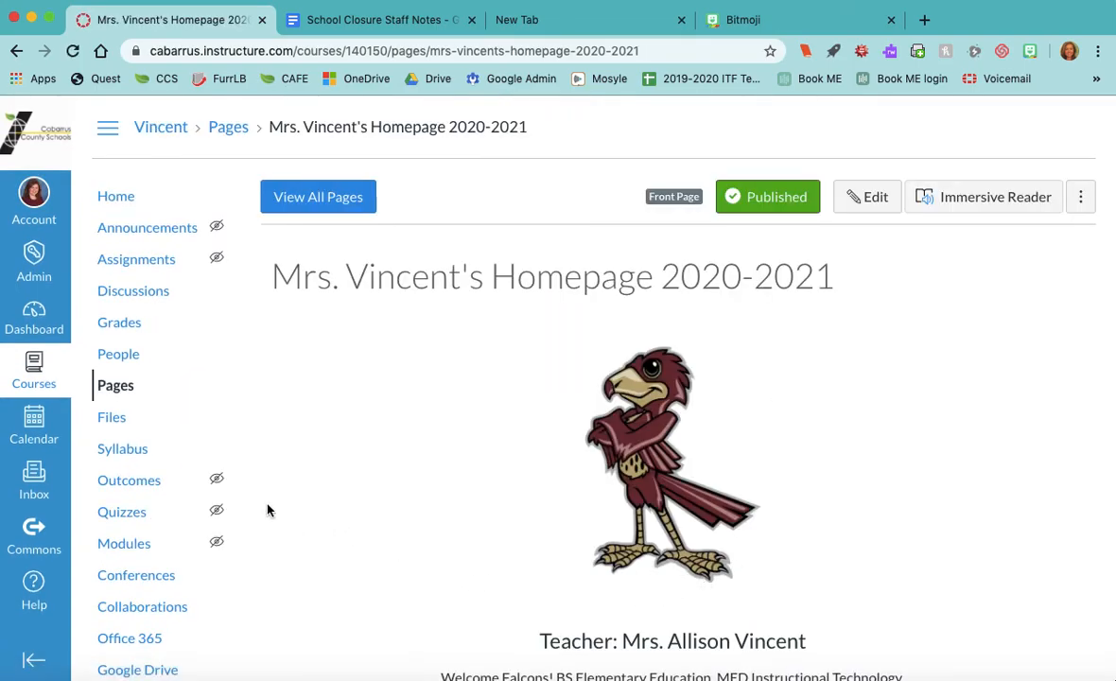
pyautogui.scroll(-3, 167, 520)
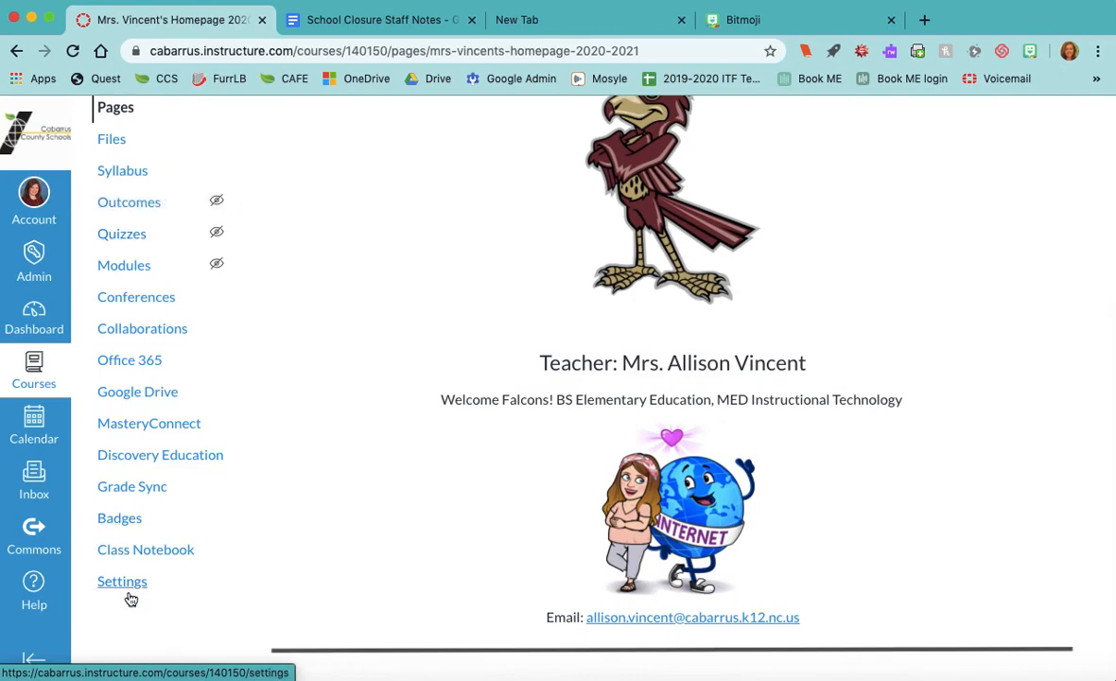
pyautogui.click(123, 582)
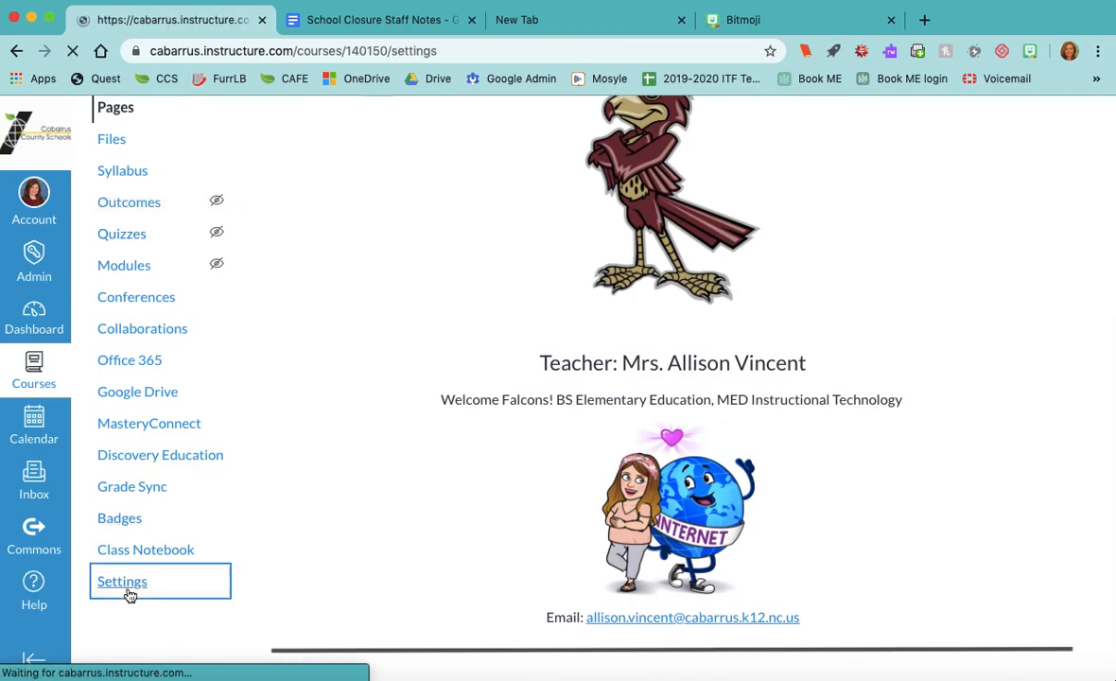